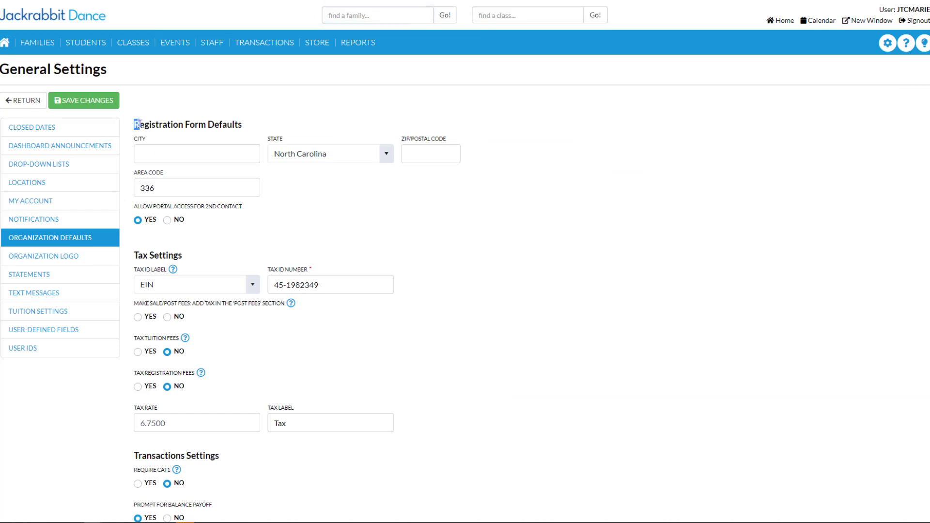
Step: Review the organization defaults for registration form, tax, transactions, receipt, student and class settings
left_click_drag(133, 122, 248, 128)
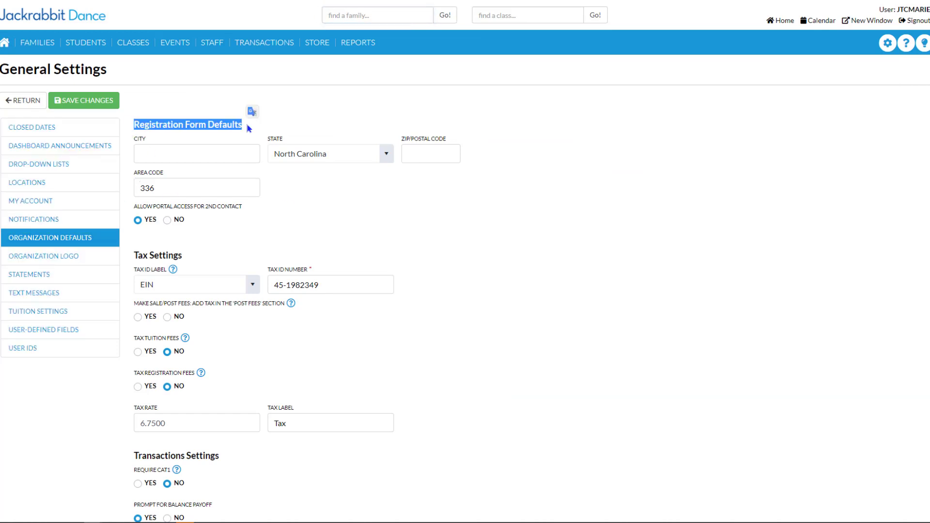
left_click(327, 112)
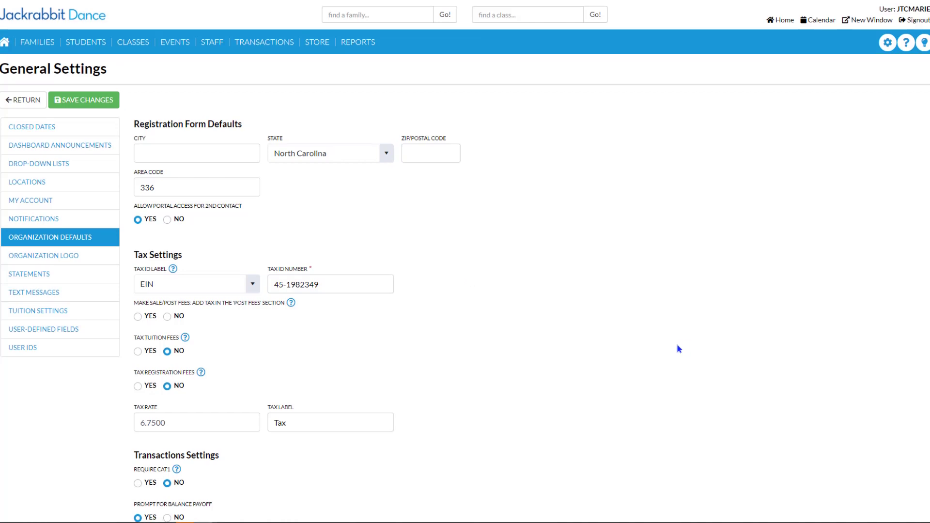
scroll(679, 349, "down", 4)
scroll(678, 349, "down", 3)
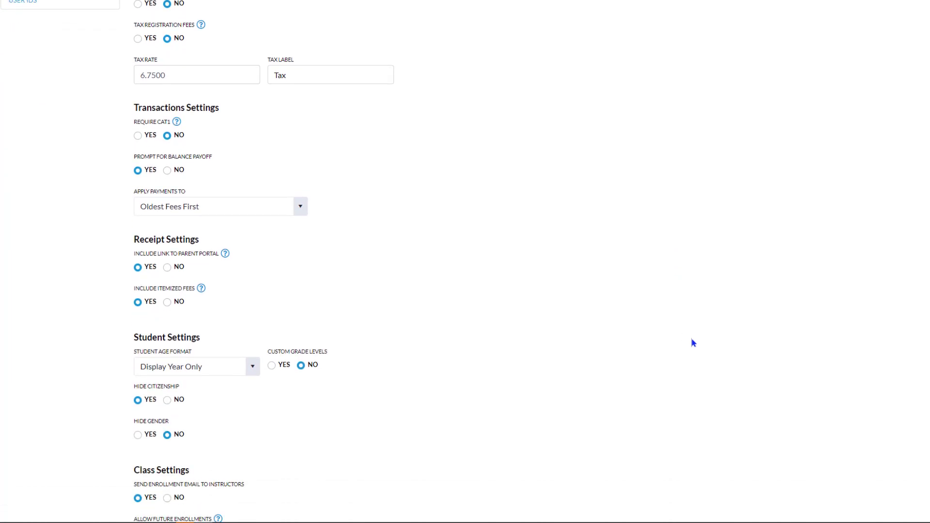
scroll(693, 343, "down", 1)
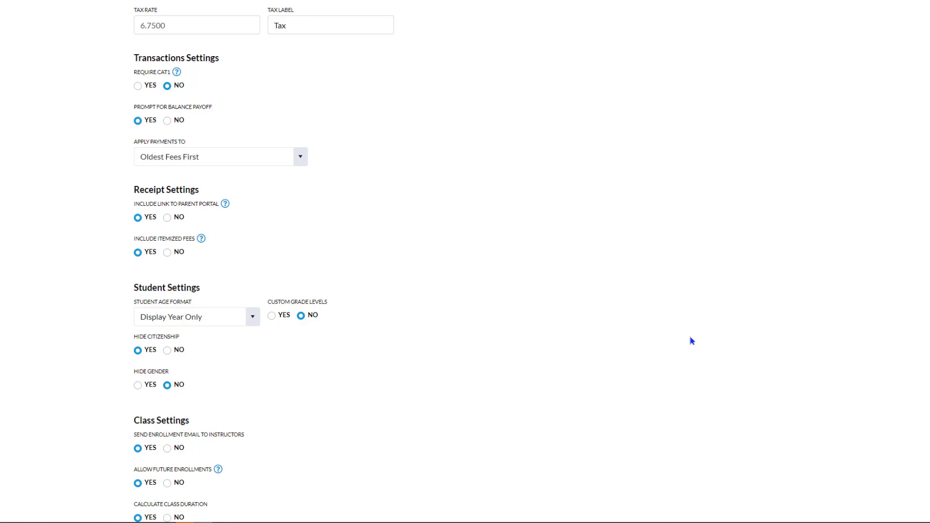
scroll(661, 370, "up", 8)
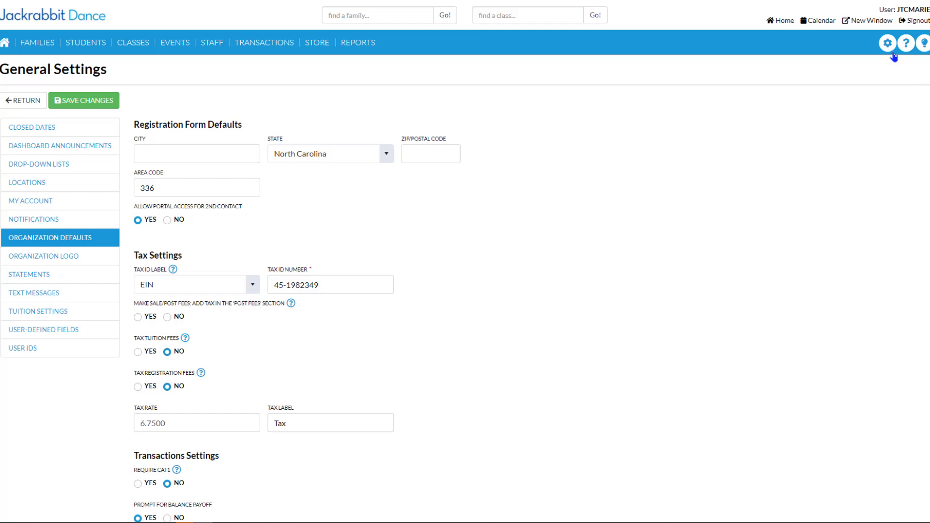
Step: In the Gender drop-down list, clear Hide from customers for Female, Male, Non-binary and Other, and save the changes
left_click(891, 52)
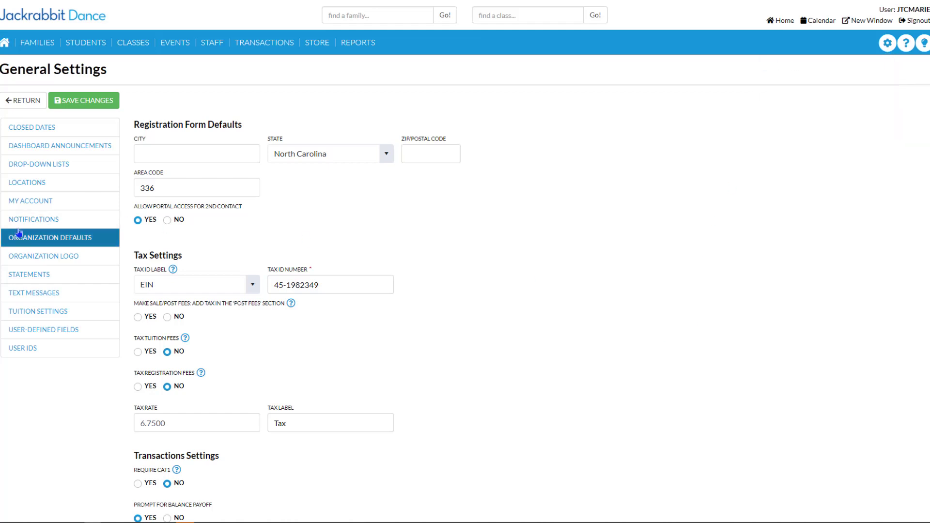
left_click(38, 165)
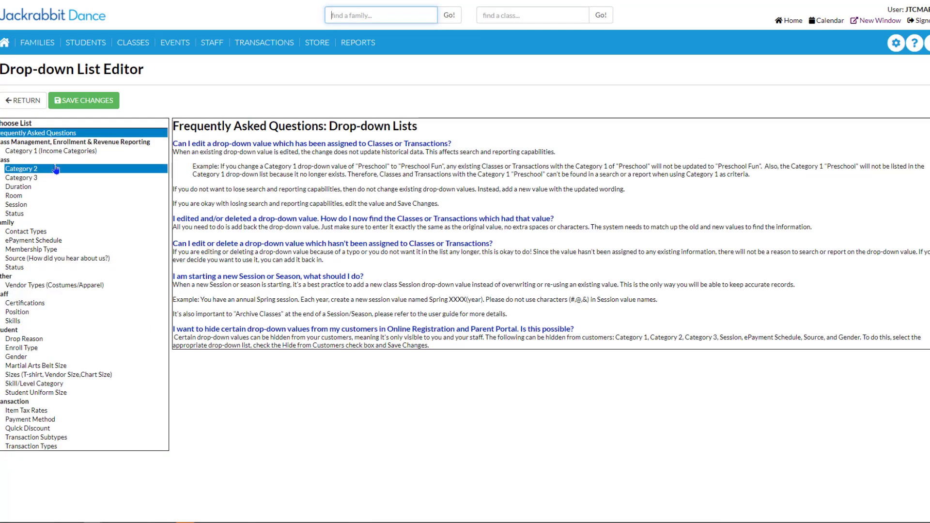
left_click(18, 359)
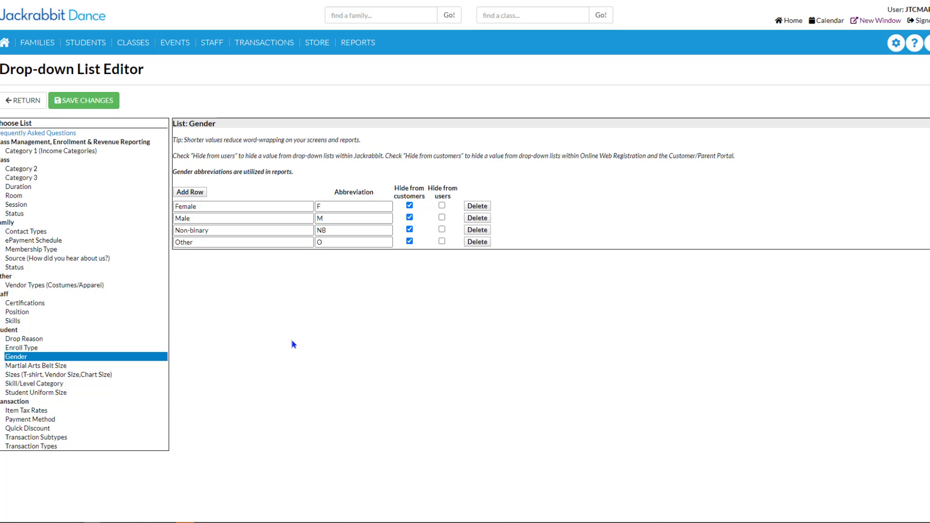
left_click(409, 206)
left_click(409, 217)
left_click(410, 229)
left_click(409, 241)
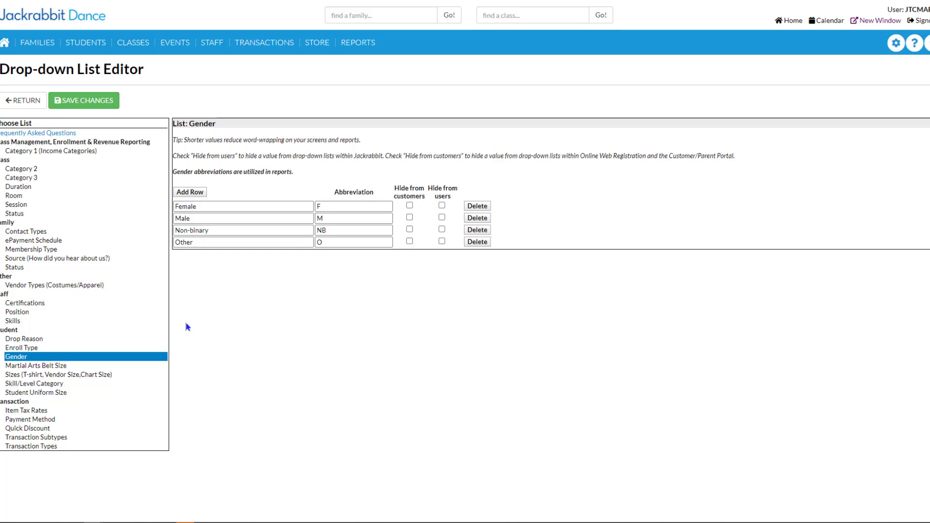
left_click(83, 103)
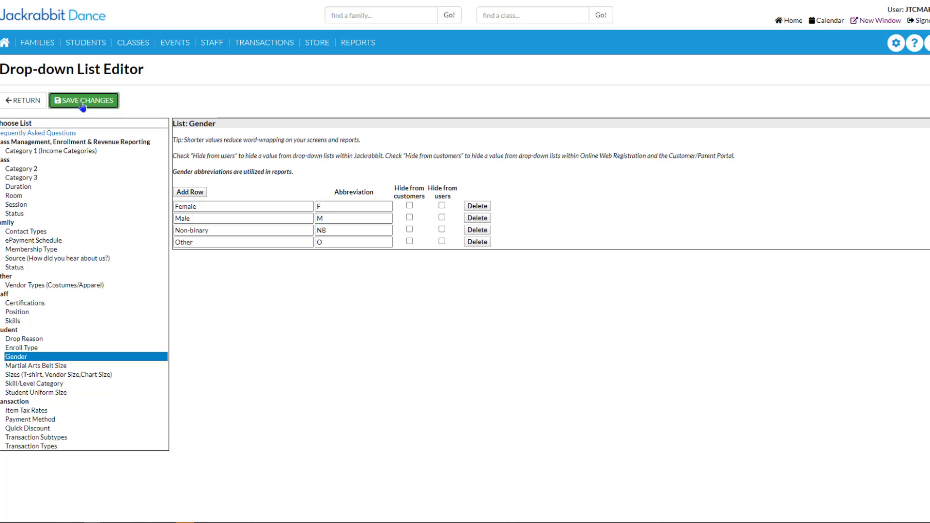
Step: Open the Settings page of the Online Registration settings
left_click(895, 43)
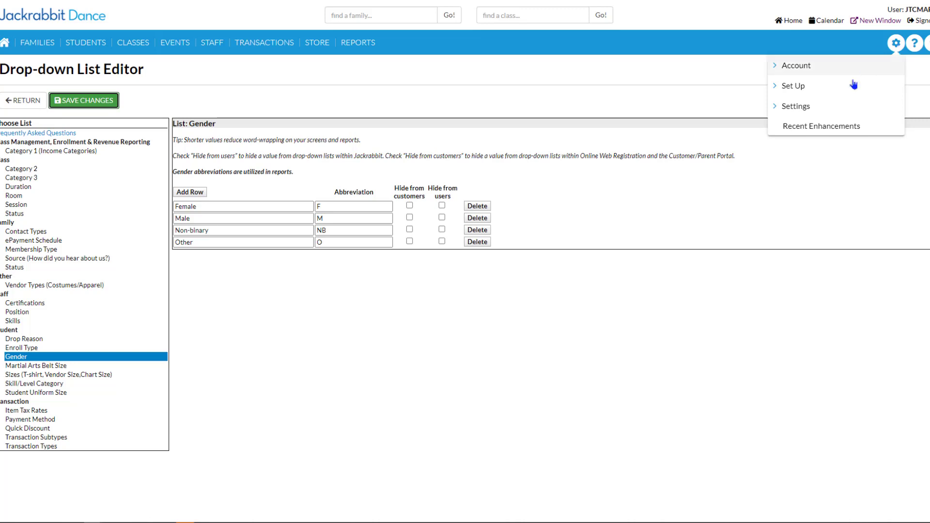
left_click(790, 110)
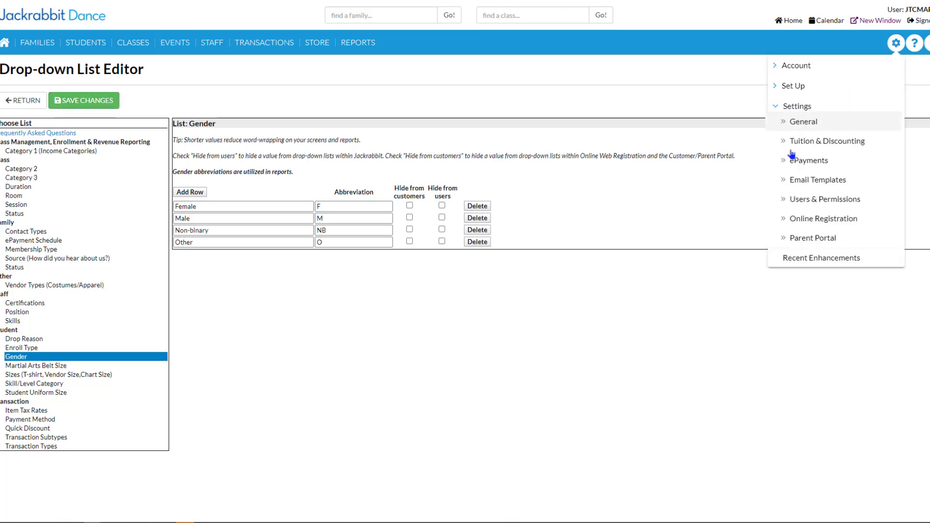
left_click(807, 221)
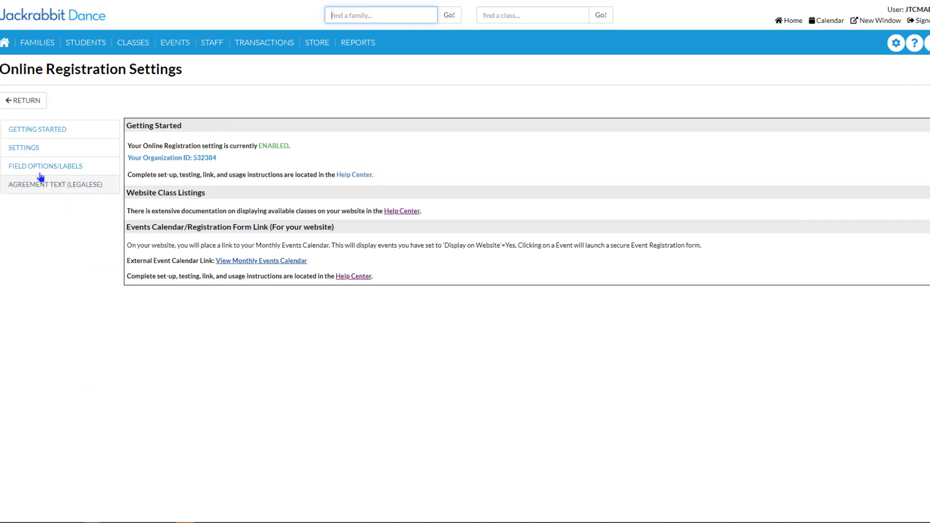
left_click(30, 149)
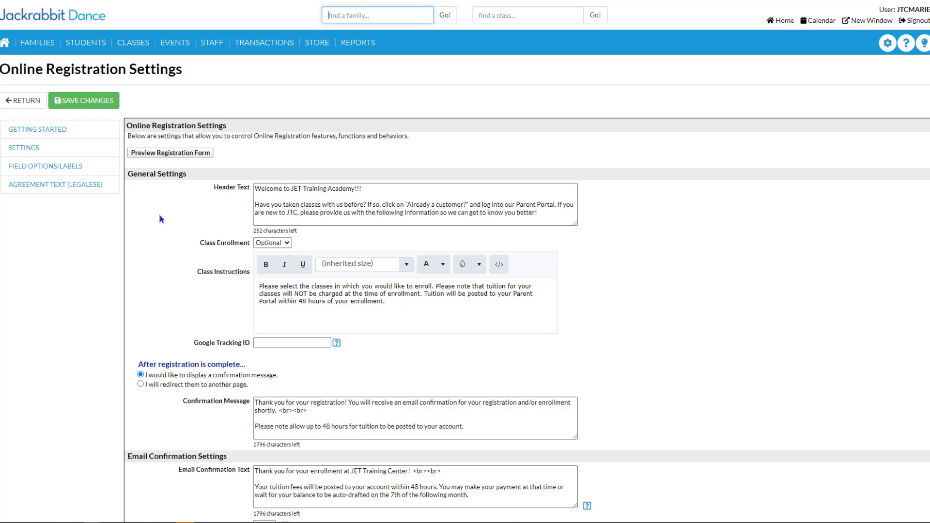
Step: Examine the Class Enrollment options and the Google Tracking ID field in the online registration general settings
left_click(287, 244)
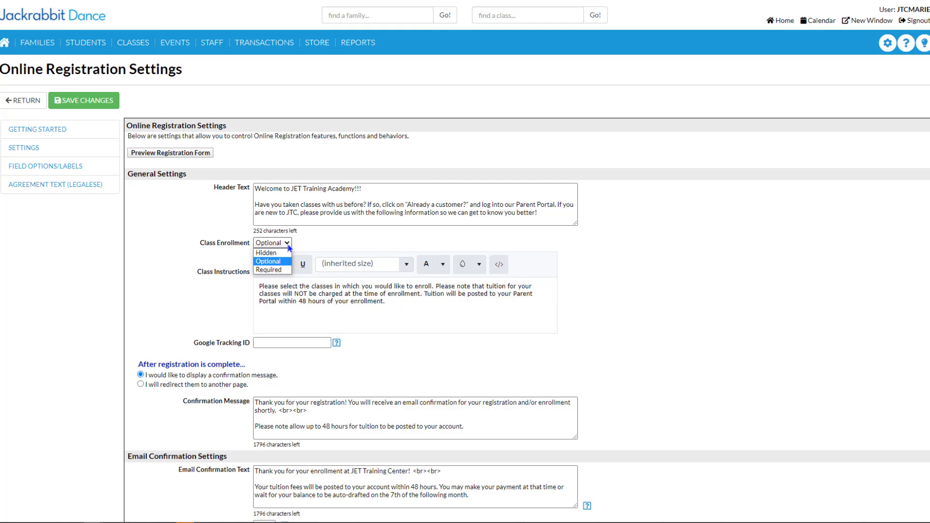
left_click(315, 238)
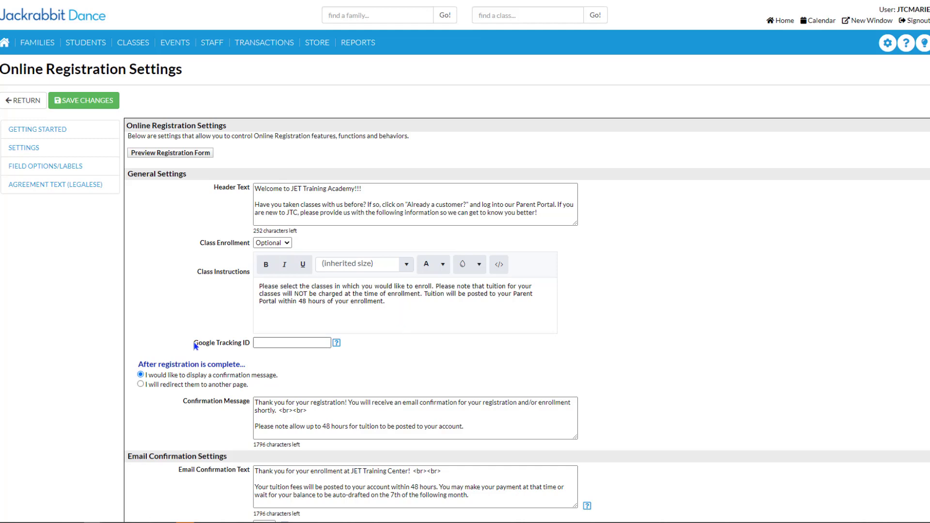
left_click_drag(195, 344, 249, 345)
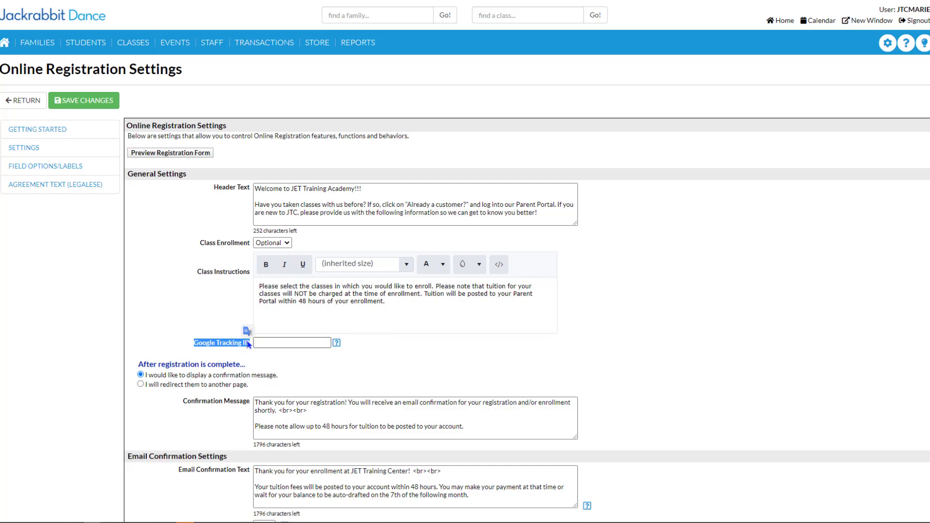
left_click(424, 354)
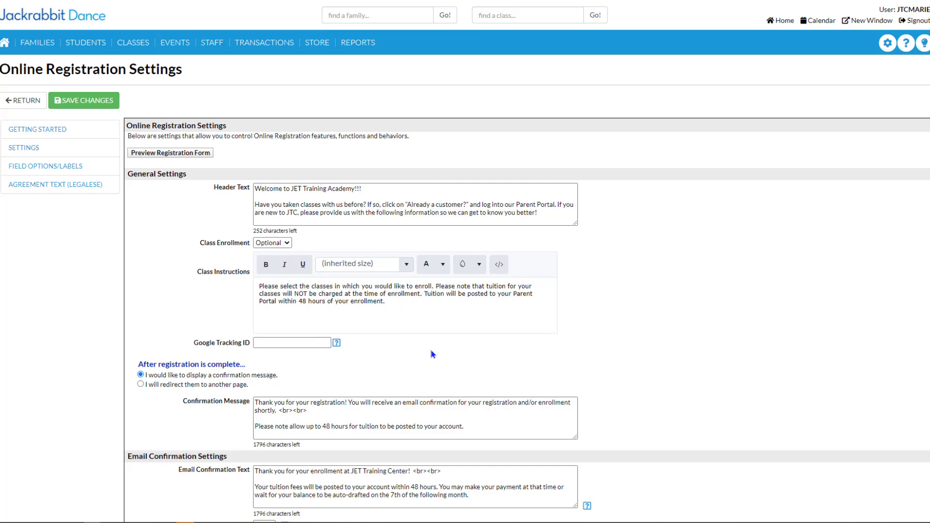
Step: Switch the after-registration action to redirecting to another page and back to displaying a confirmation message
scroll(432, 355, "down", 2)
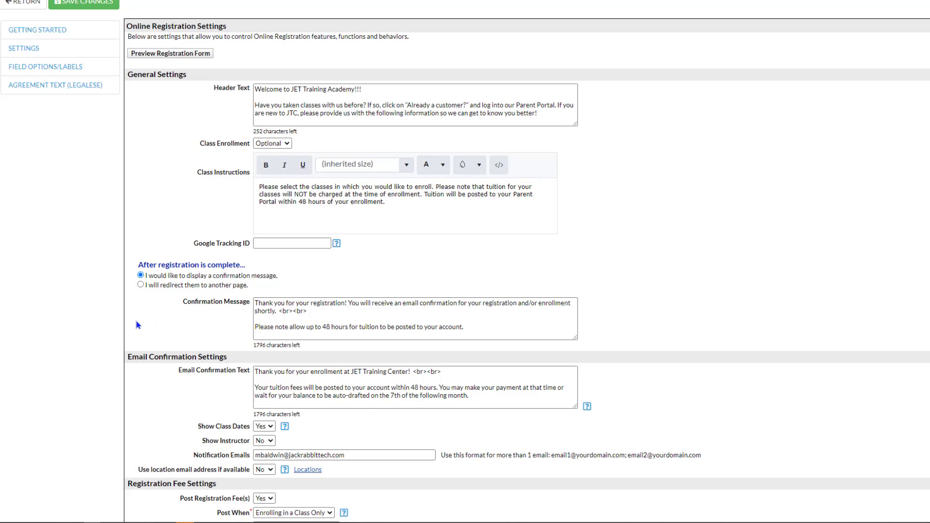
scroll(144, 317, "down", 2)
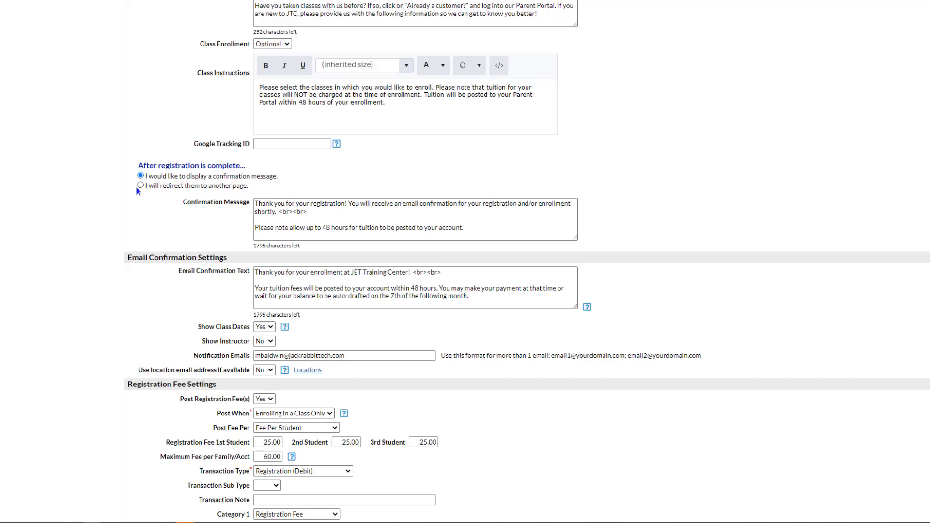
left_click(140, 186)
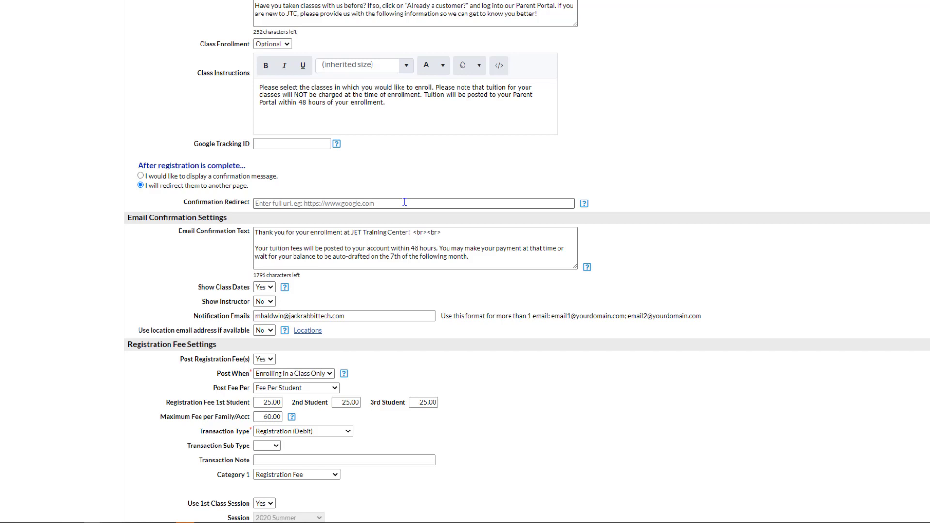
left_click(141, 176)
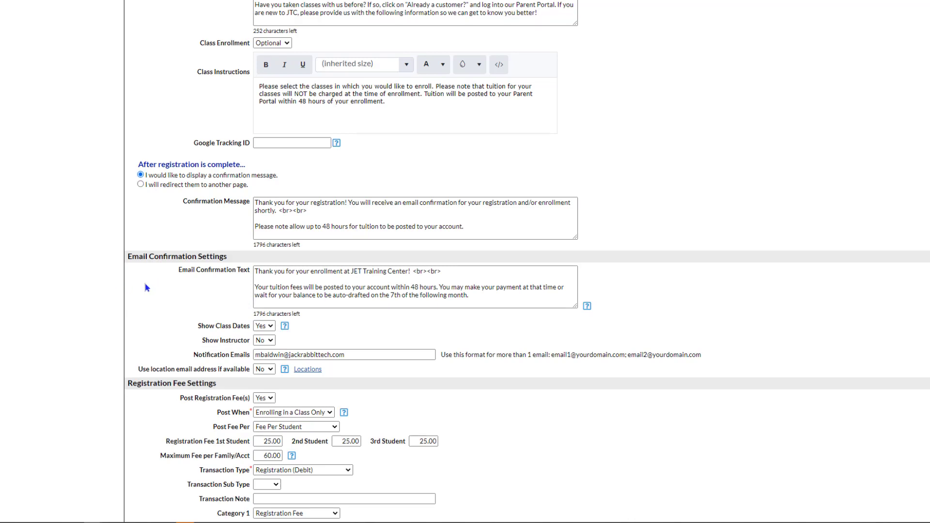
Step: Try to add a semicolon separator after the address in the Notification Emails field
scroll(146, 287, "down", 2)
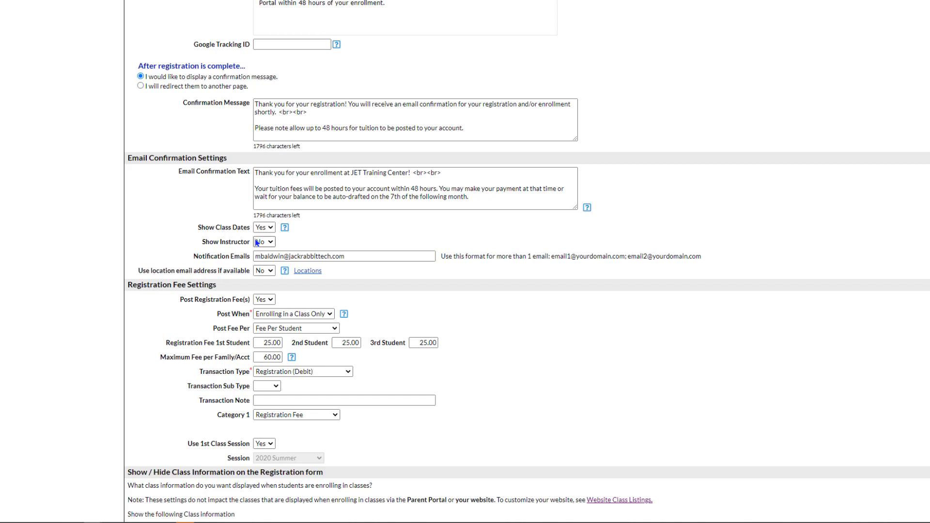
left_click(354, 255)
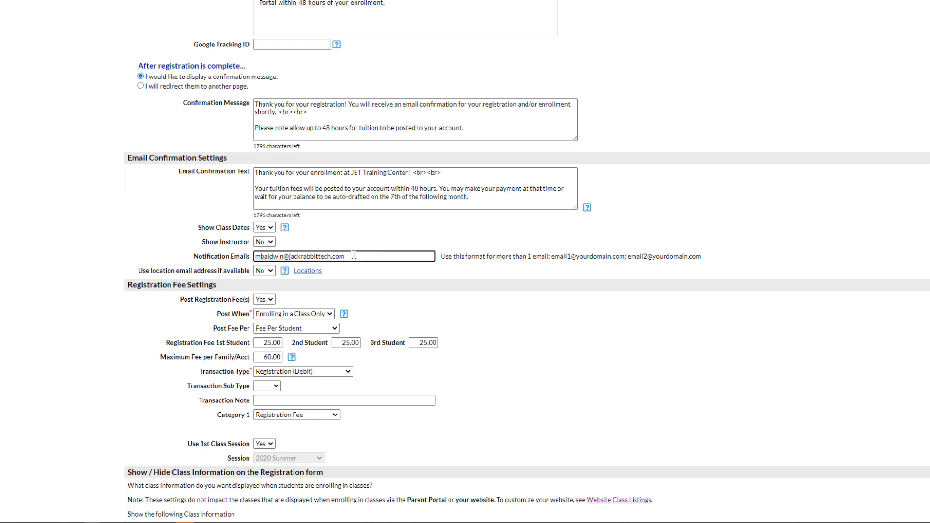
type(";")
scroll(562, 307, "down", 1)
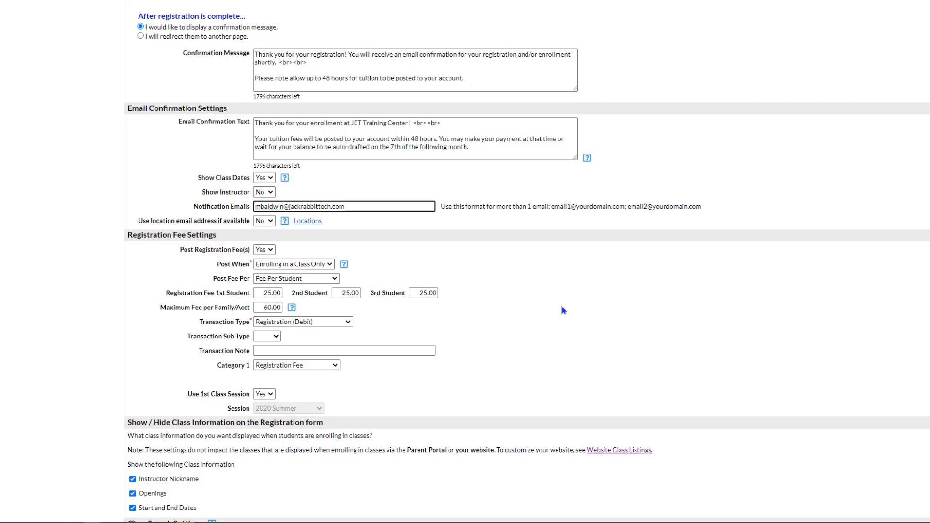
Step: Examine the Post When, Post Fee Per and Use 1st Class Session options in the registration fee settings
left_click(330, 269)
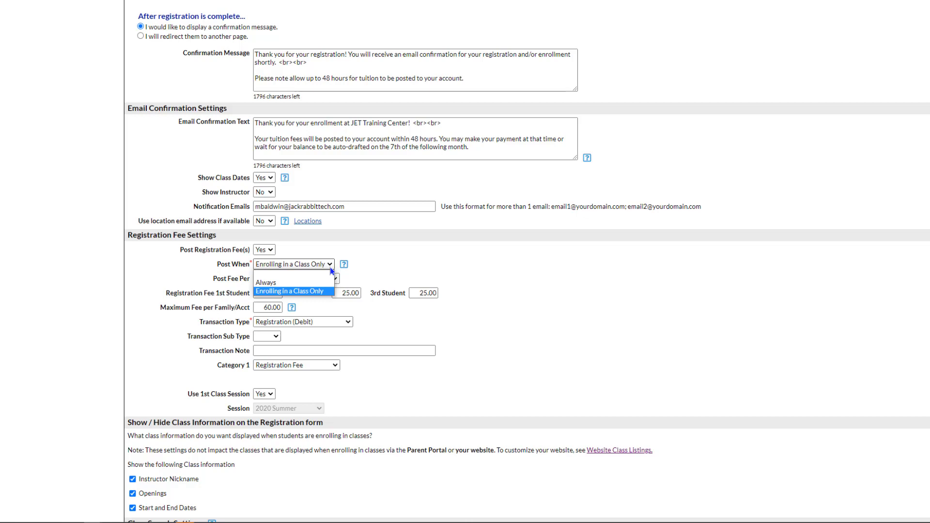
left_click(411, 270)
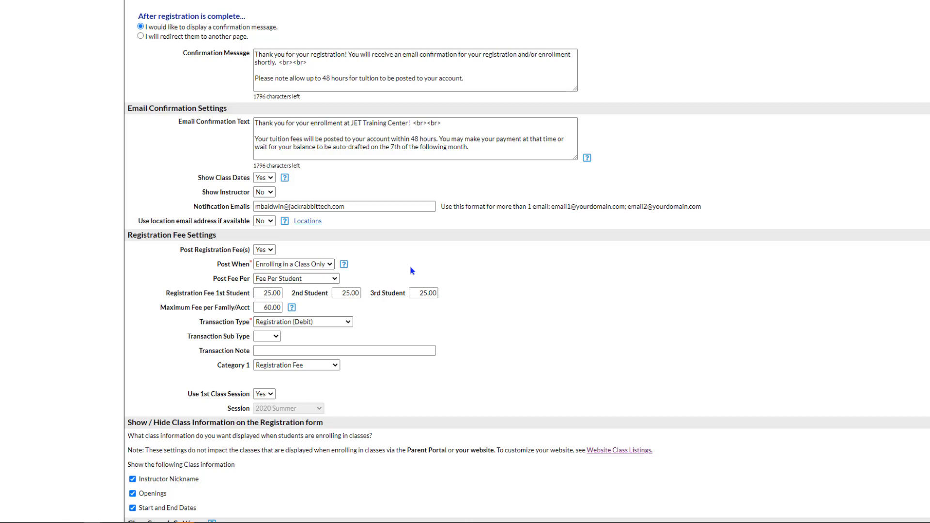
left_click(332, 279)
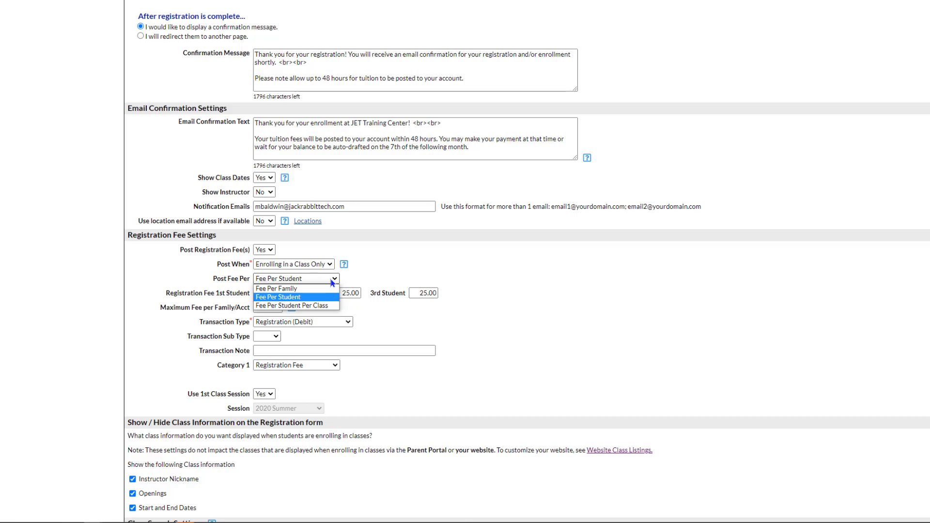
left_click(493, 286)
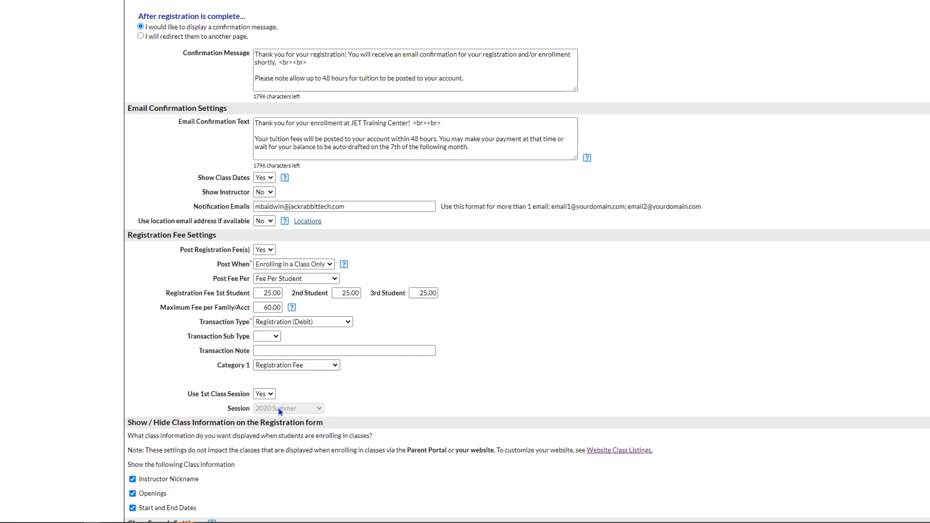
left_click(271, 394)
left_click(271, 394)
Step: Review the class information display, class search, class listings and quick registration settings
scroll(405, 394, "down", 2)
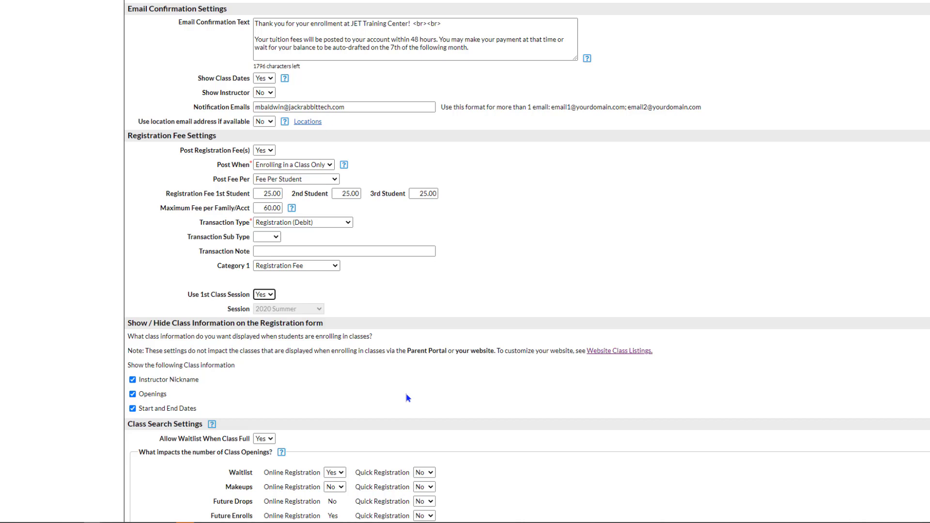
scroll(527, 386, "down", 2)
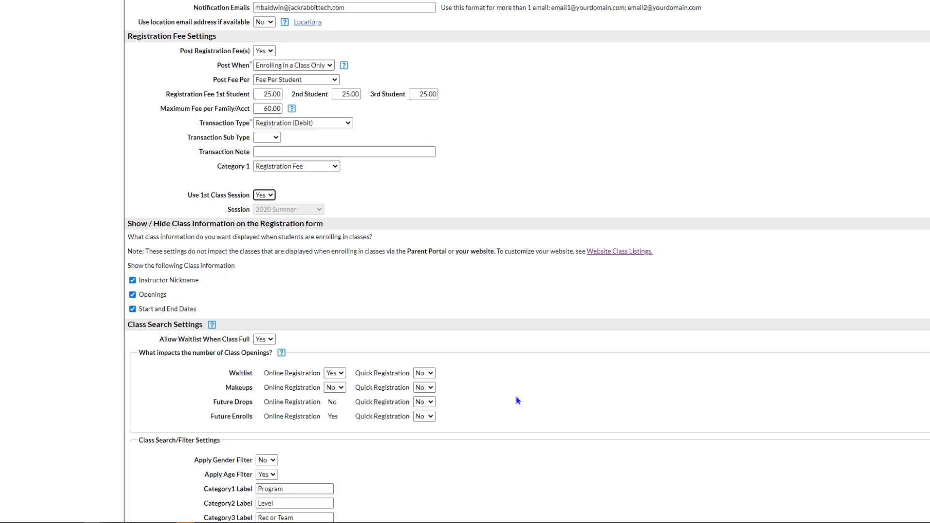
scroll(517, 400, "down", 3)
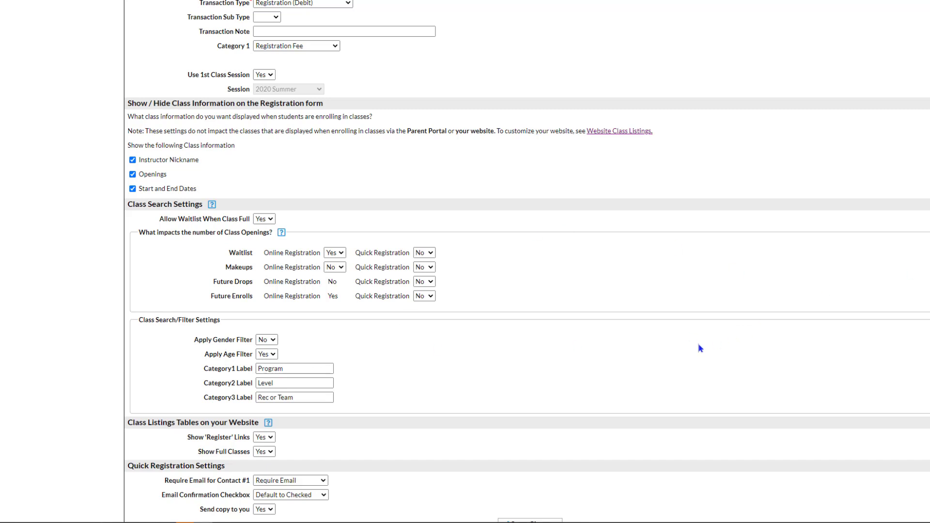
scroll(701, 347, "up", 7)
scroll(756, 341, "up", 8)
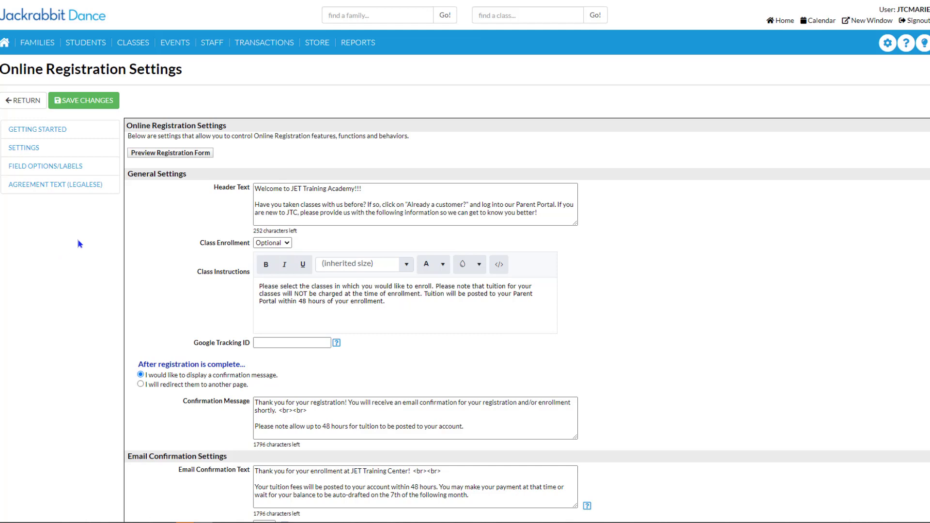
Step: Open the registration form field options and labels, and check the choices for How Did You Hear About Us and Referral Name
left_click(47, 168)
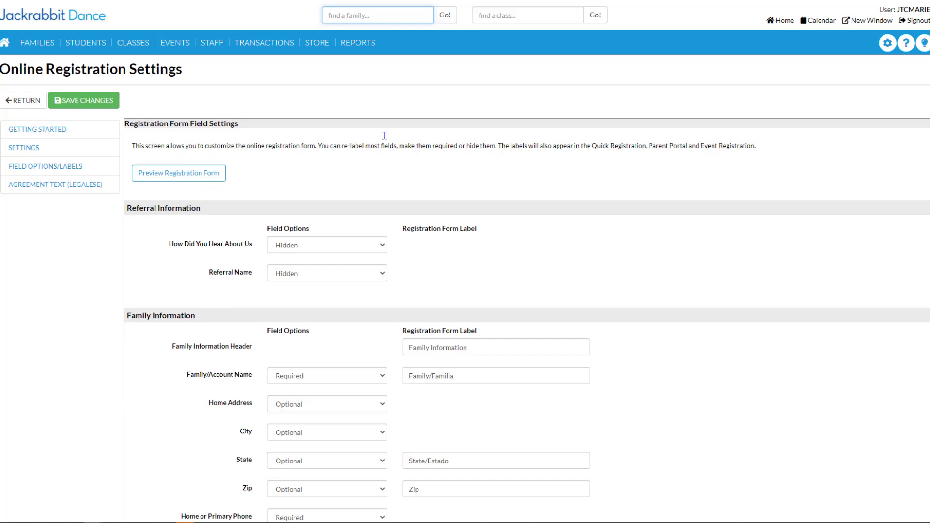
left_click(380, 246)
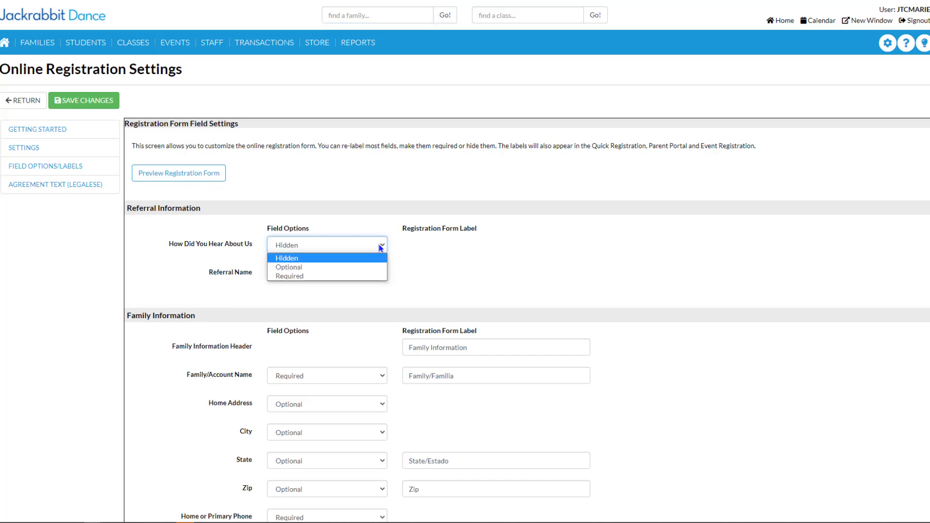
left_click(426, 261)
left_click(333, 279)
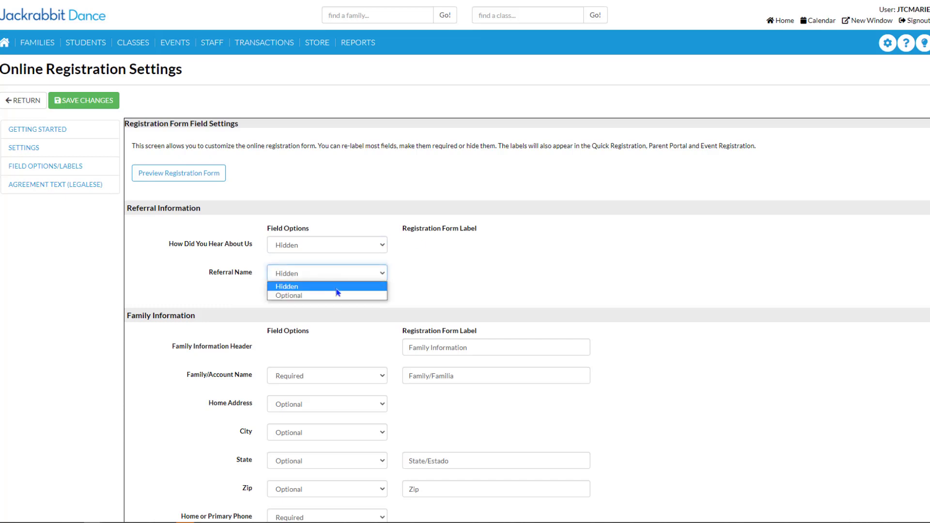
left_click(486, 261)
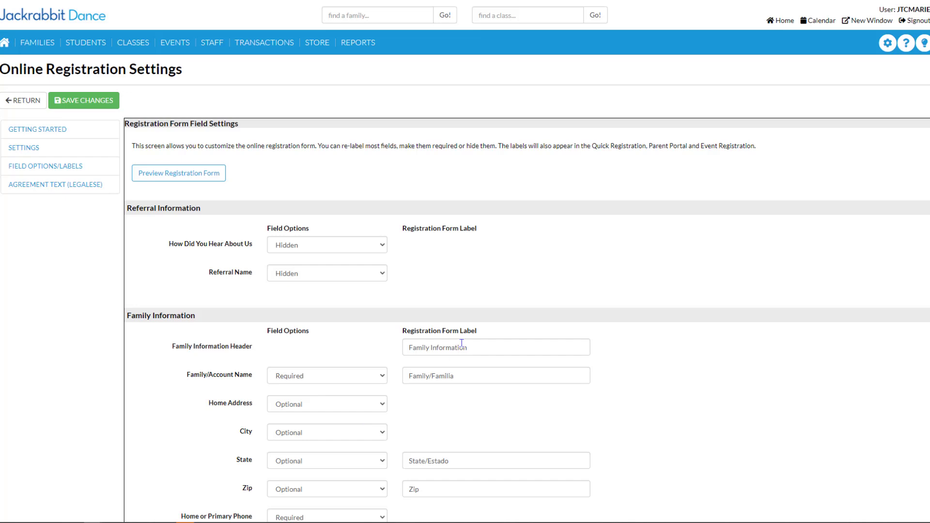
Step: Examine the Family Information Header label and the Family/Account Name field's label and available options
left_click_drag(472, 344, 426, 360)
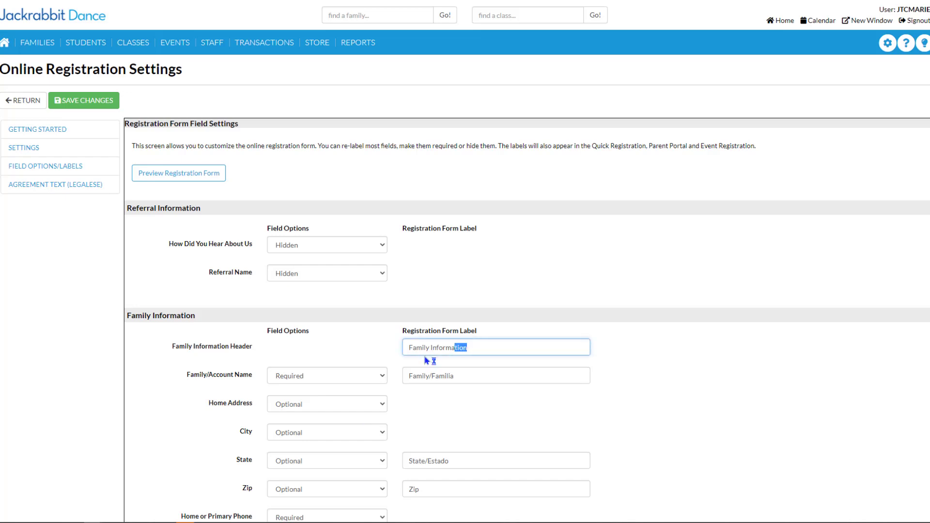
left_click(560, 371)
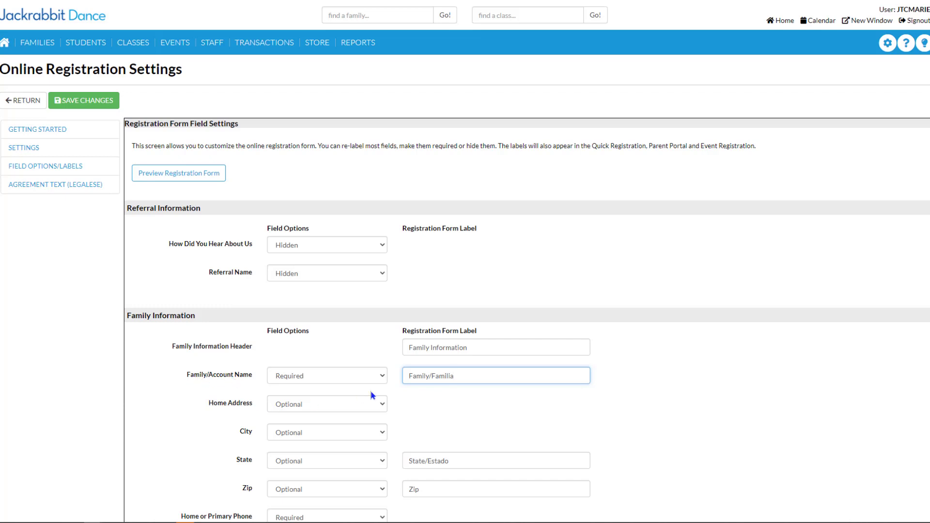
left_click(382, 380)
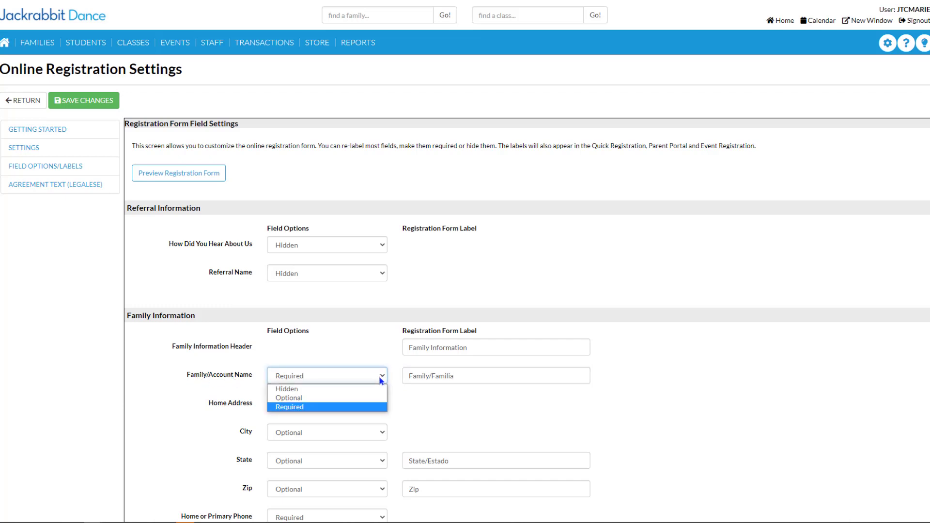
left_click(345, 408)
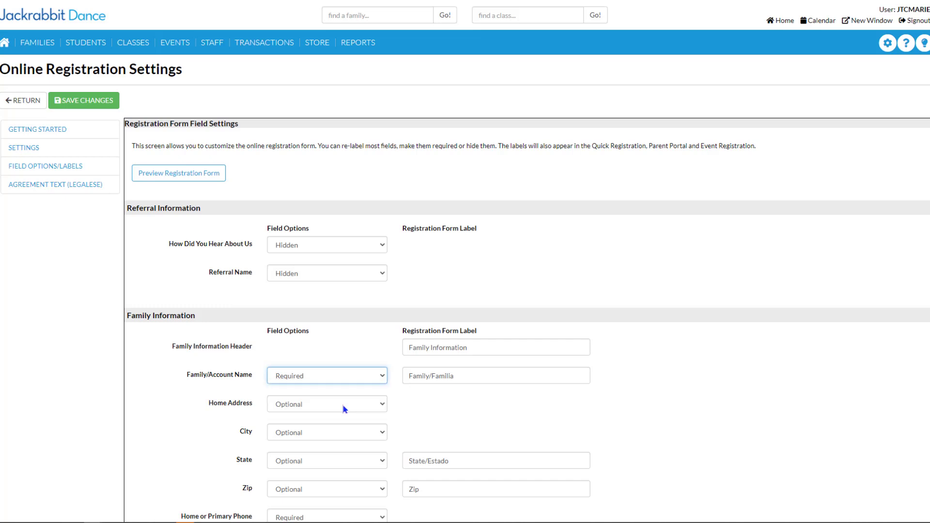
left_click(477, 381)
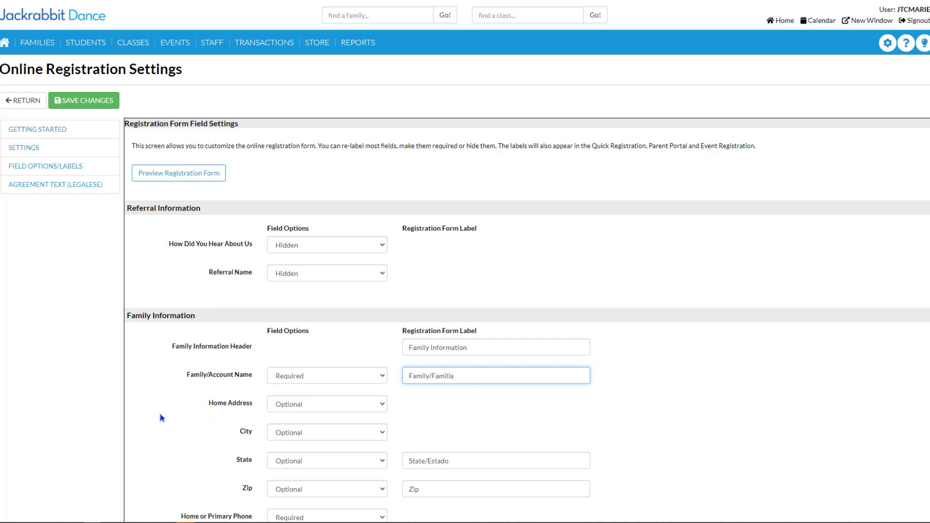
Step: Check the Home or Primary Phone options and the ePayment Schedule label in the family information settings
scroll(160, 415, "down", 2)
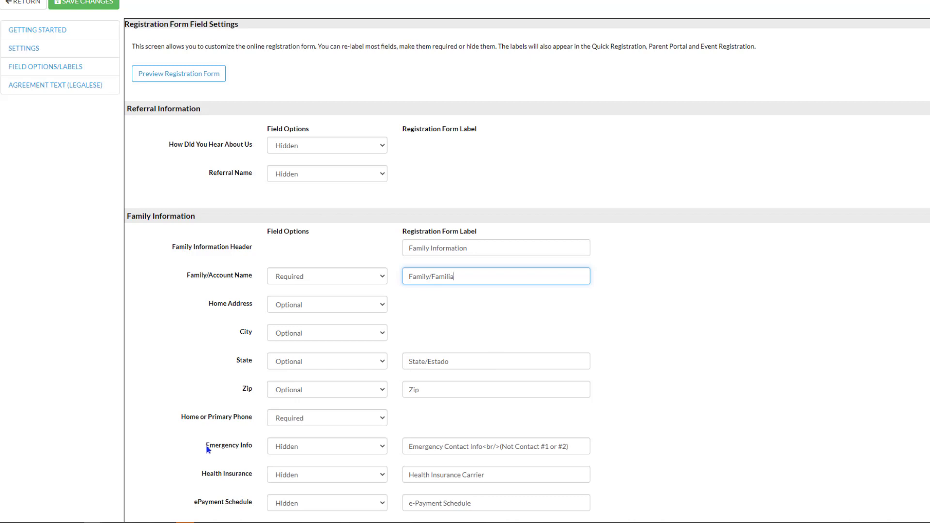
left_click(324, 418)
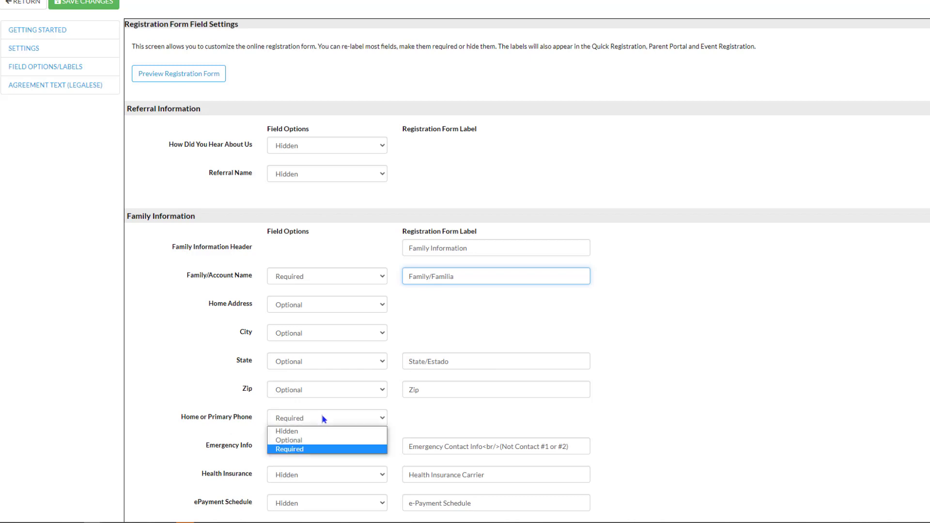
left_click(311, 449)
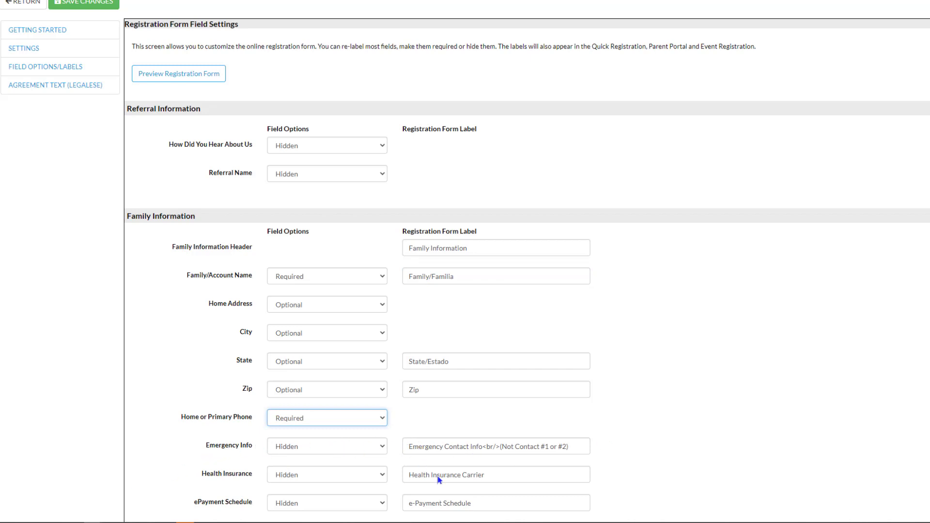
scroll(149, 451, "down", 1)
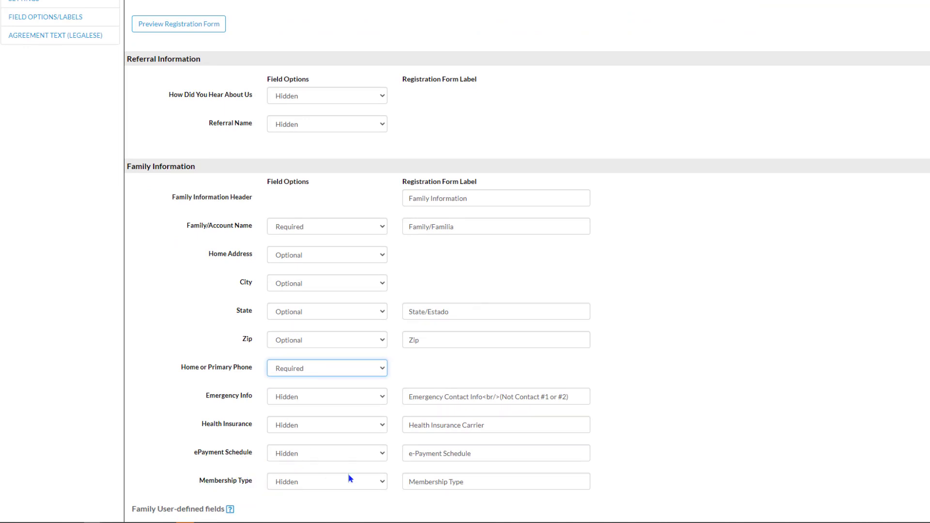
left_click(488, 451)
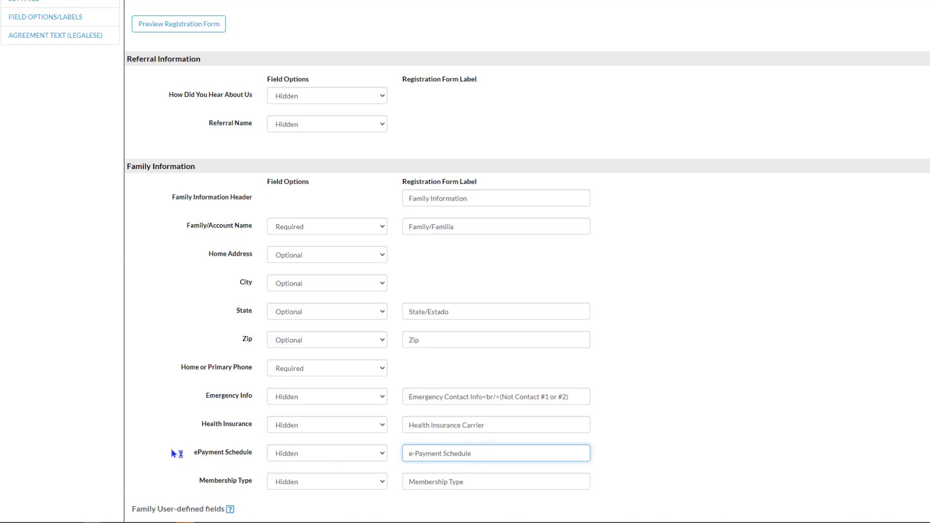
Step: Review the family user-defined fields and check the available options for Family field 1
scroll(148, 442, "down", 2)
scroll(147, 442, "down", 3)
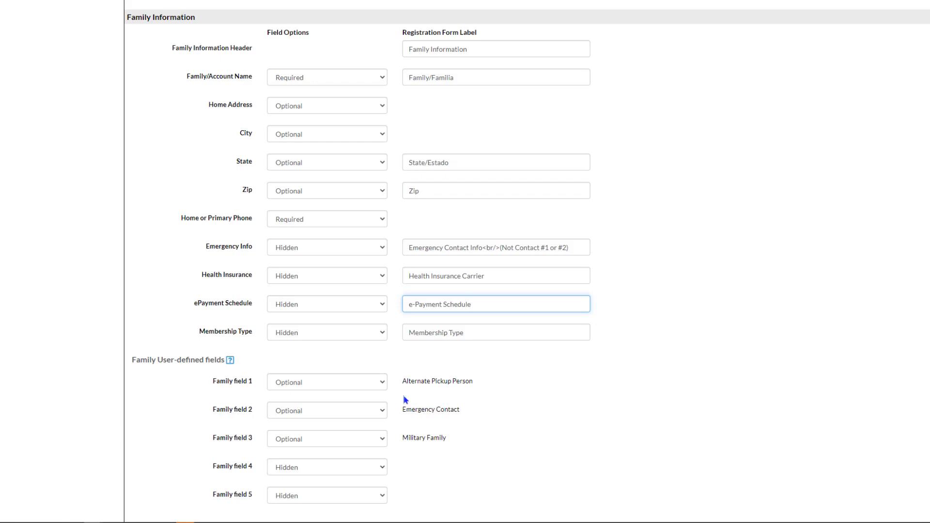
left_click(348, 388)
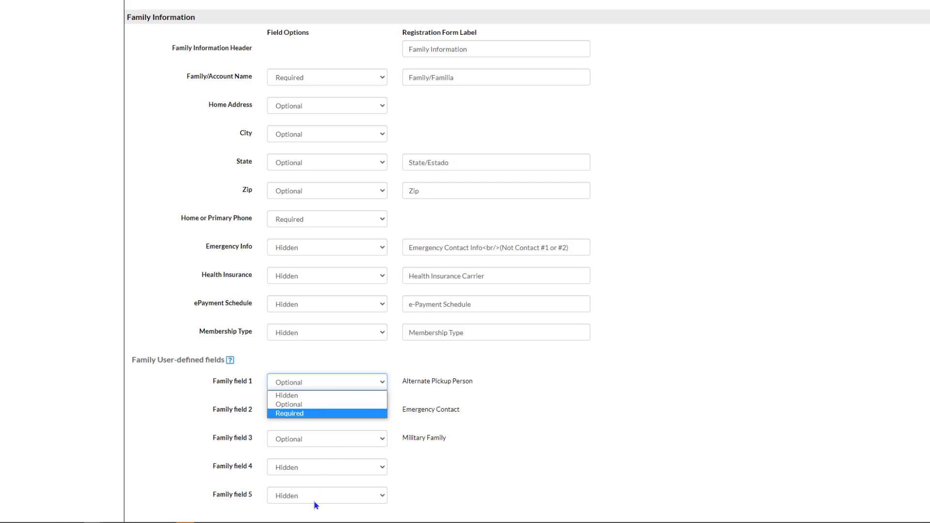
left_click(552, 431)
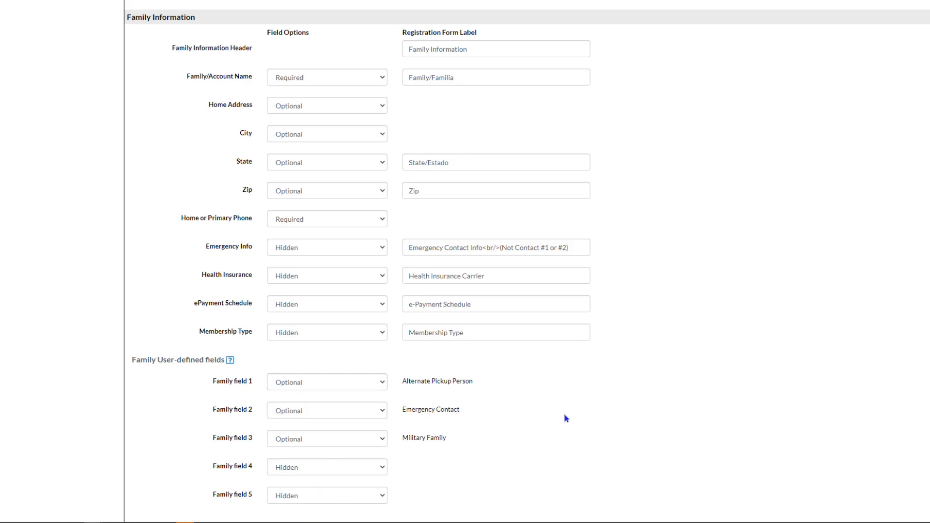
Step: Review the Contact #1 field settings, including the Type field's option and registration form label
scroll(166, 441, "down", 3)
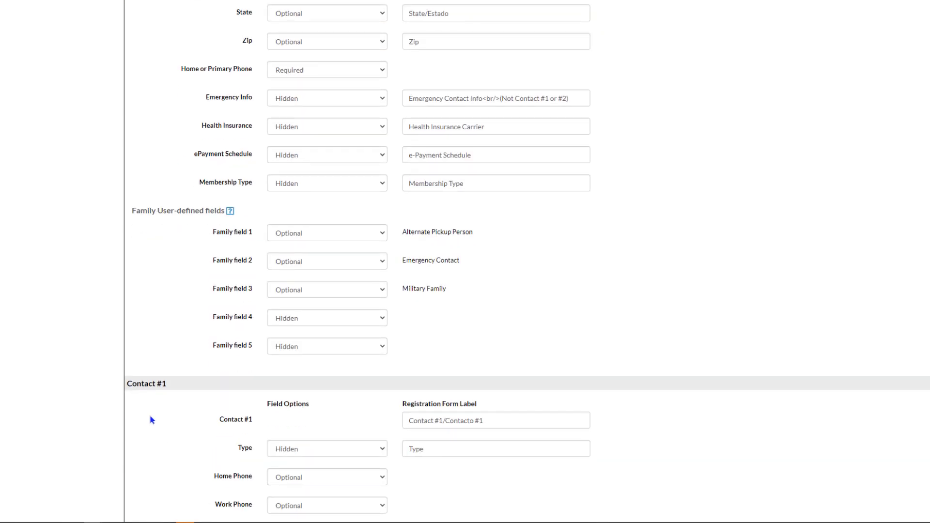
scroll(150, 416, "down", 4)
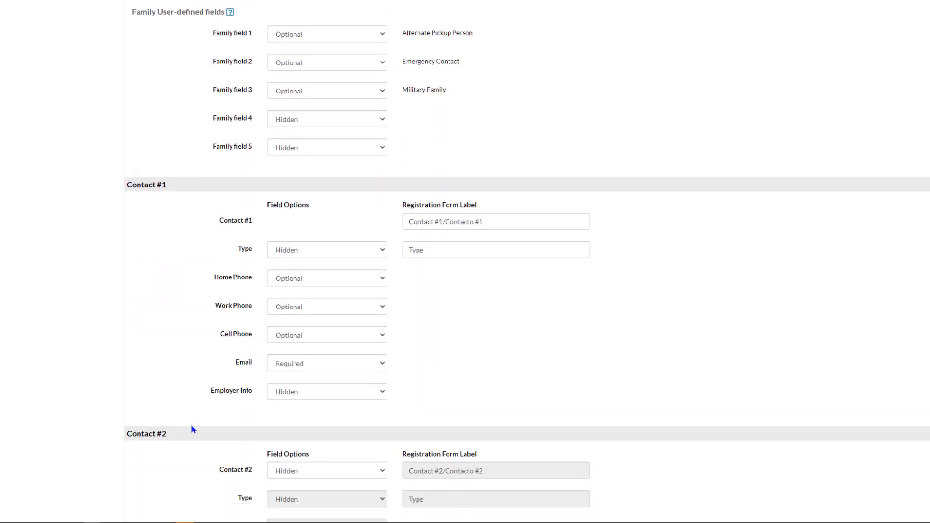
left_click(383, 249)
left_click(383, 249)
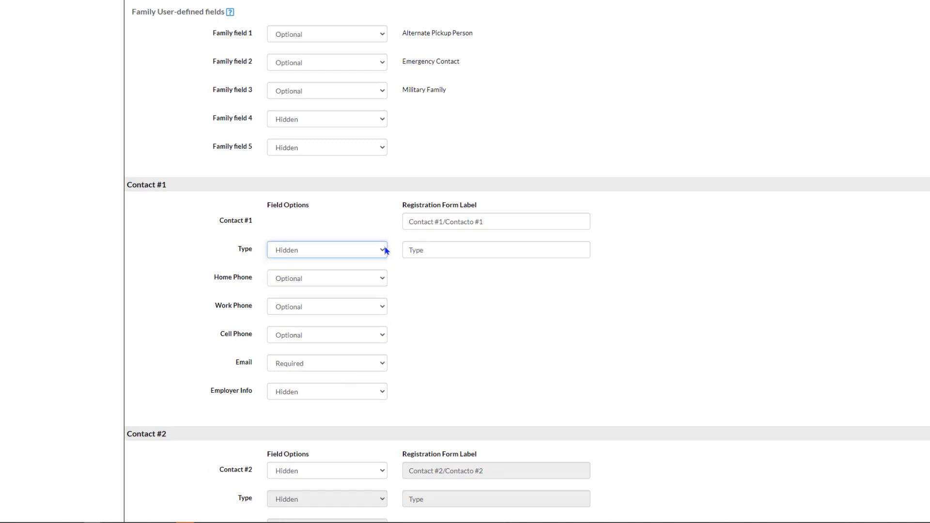
left_click(465, 243)
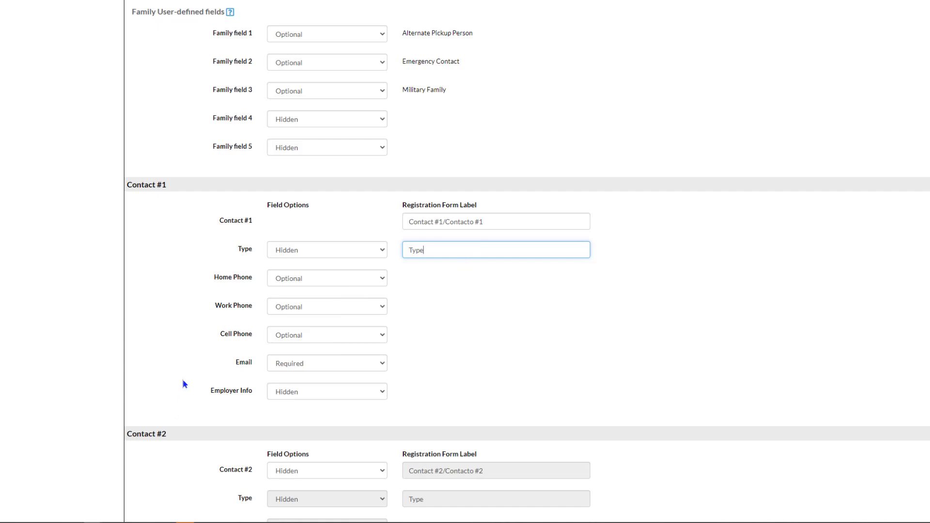
Step: Set the Gender field in the Student section to Optional and place the cursor in its registration form label
scroll(184, 383, "down", 4)
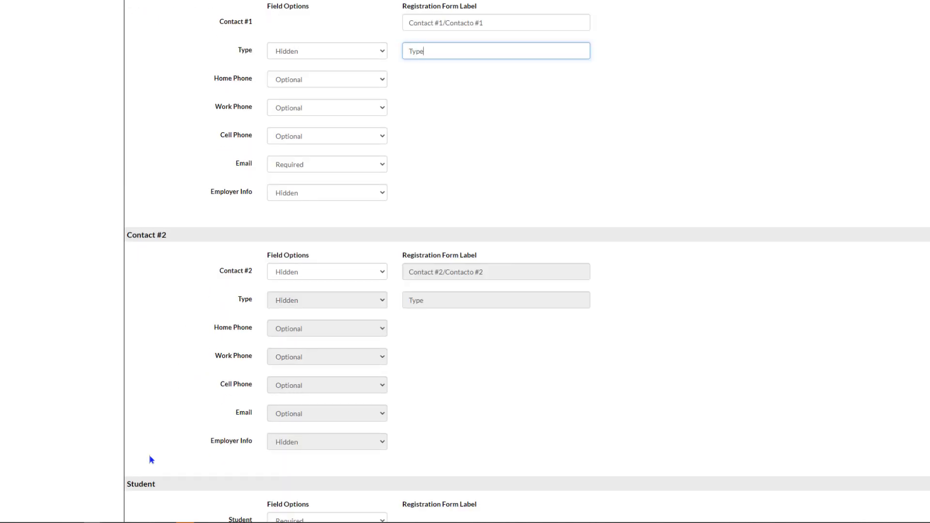
scroll(173, 388, "down", 5)
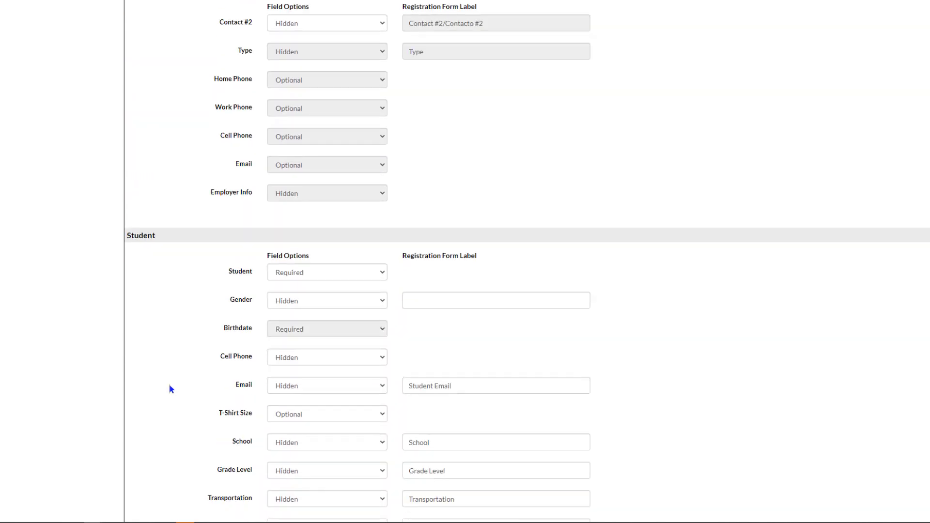
scroll(171, 388, "down", 1)
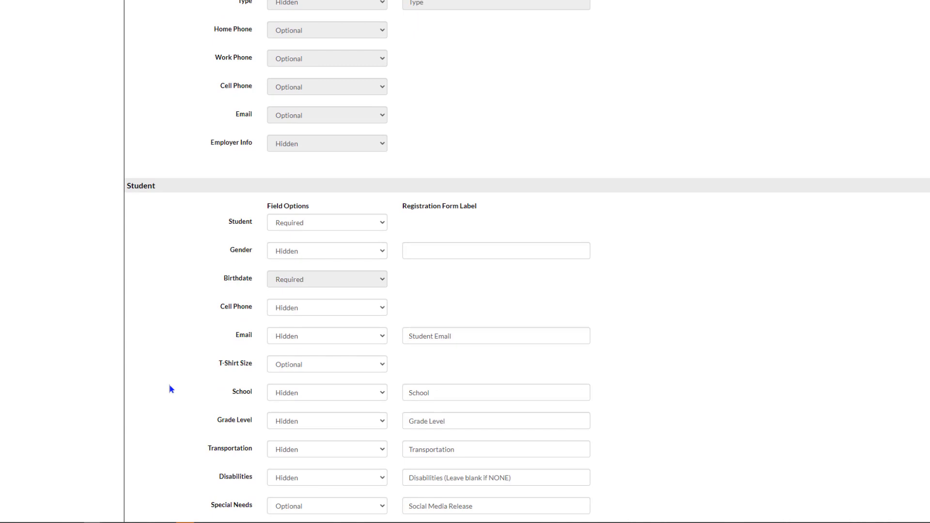
left_click(328, 252)
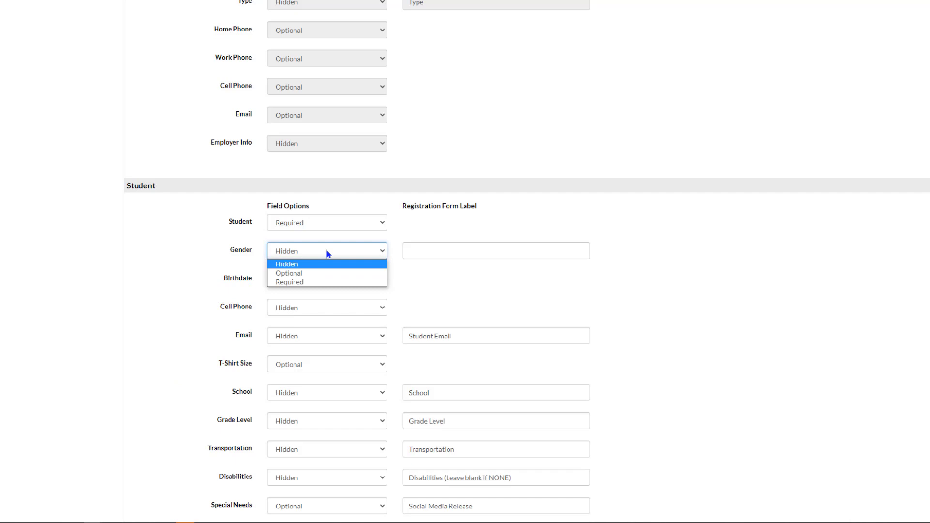
left_click(283, 273)
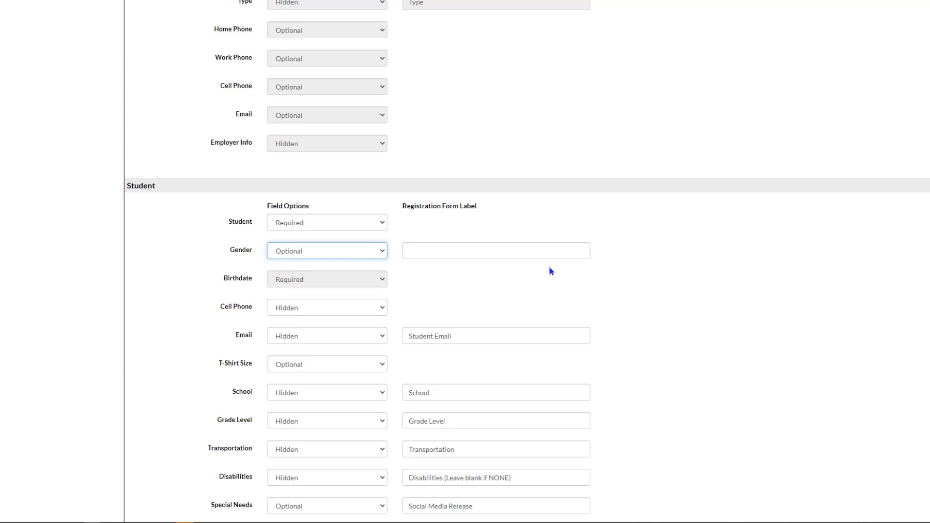
left_click(511, 252)
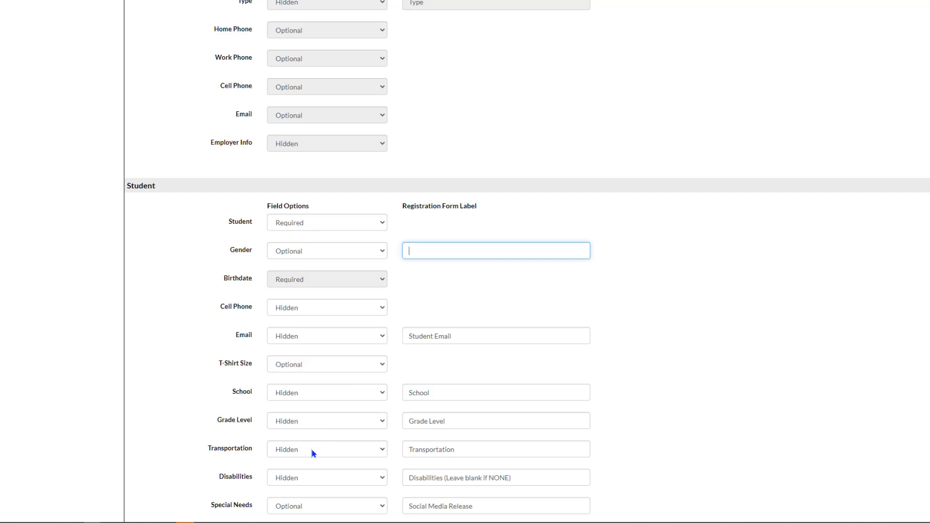
Step: Review the remaining student fields down to Skill Notes
scroll(328, 475, "down", 1)
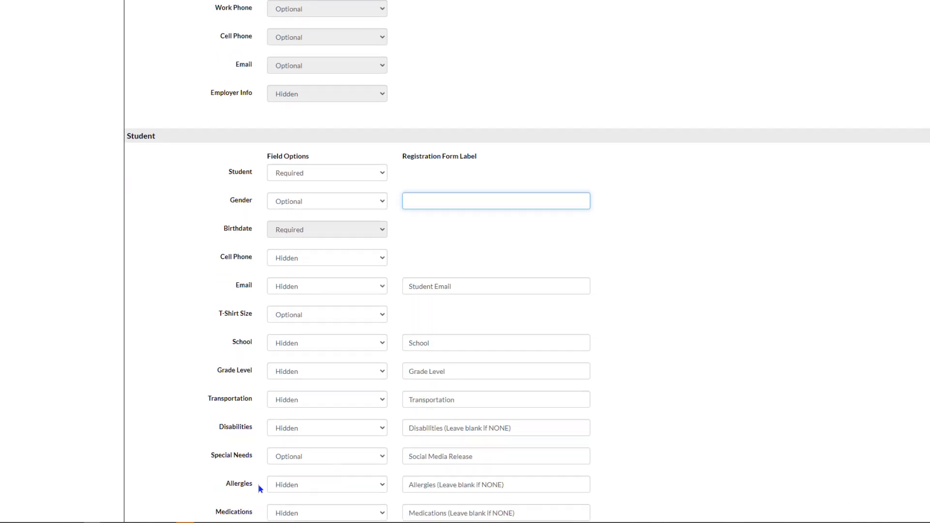
scroll(224, 495, "down", 2)
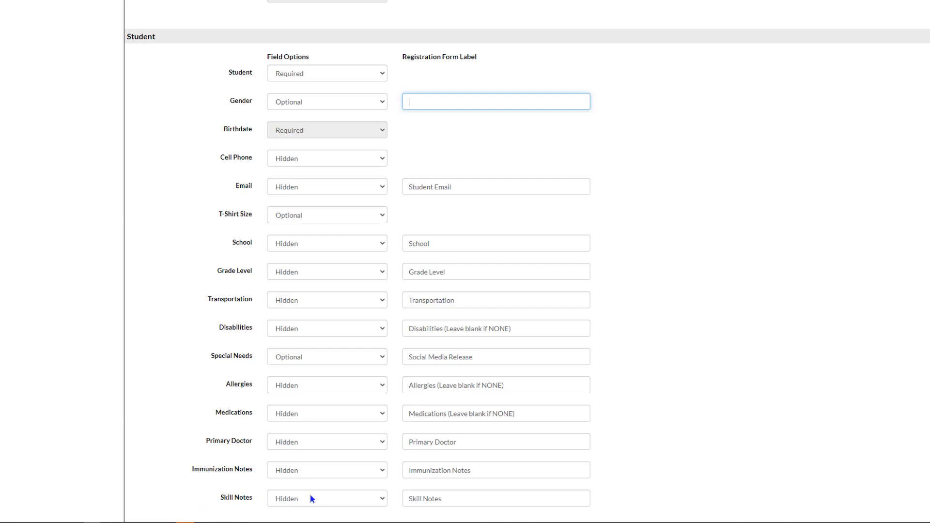
left_click_drag(215, 498, 252, 497)
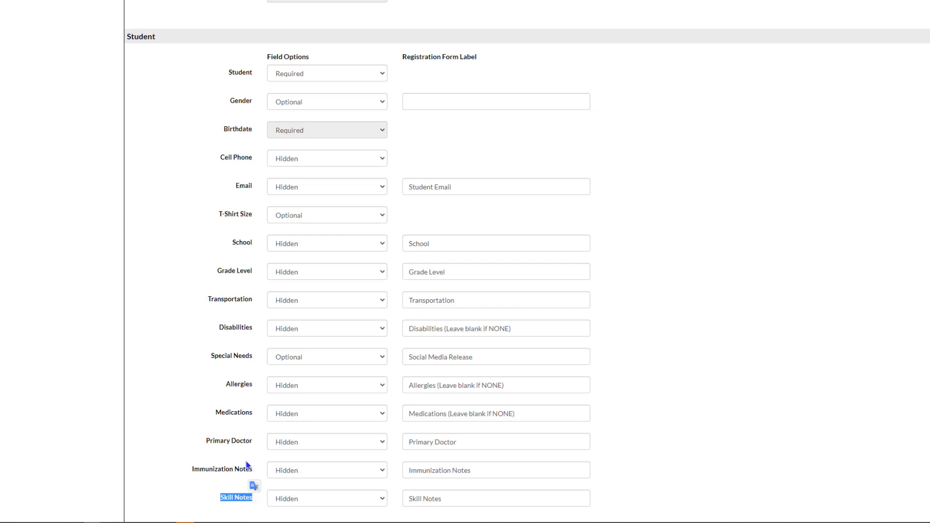
Step: Examine the Special Needs field's label and available options, along with the Allergies field's label
left_click(216, 358)
left_click_drag(209, 359, 253, 360)
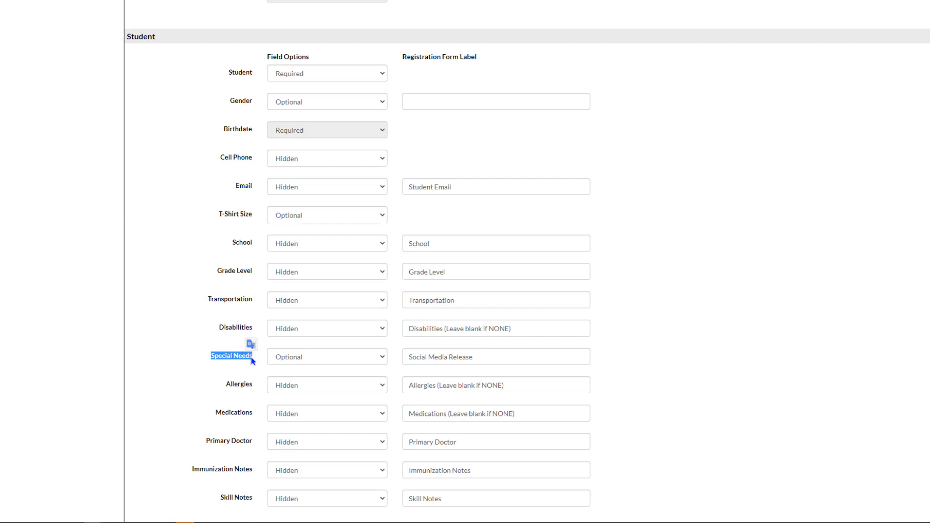
left_click_drag(480, 359, 406, 367)
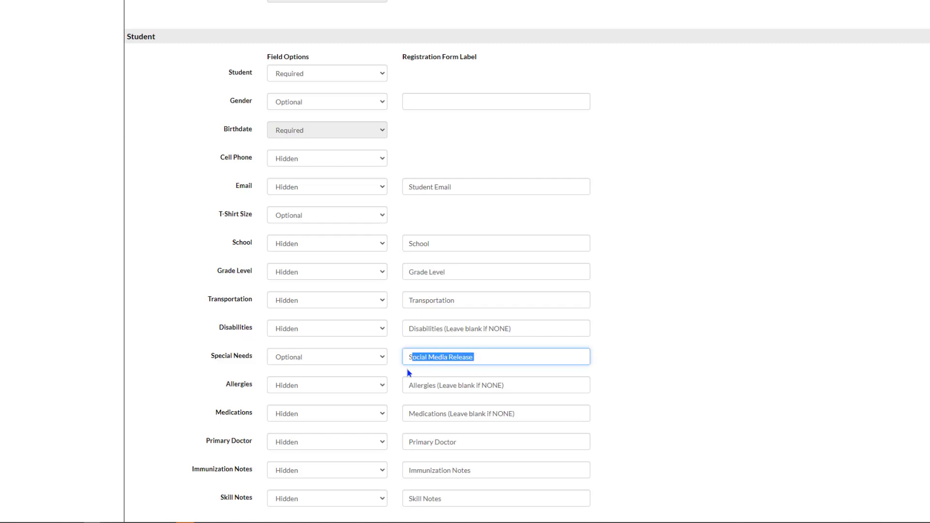
left_click(380, 361)
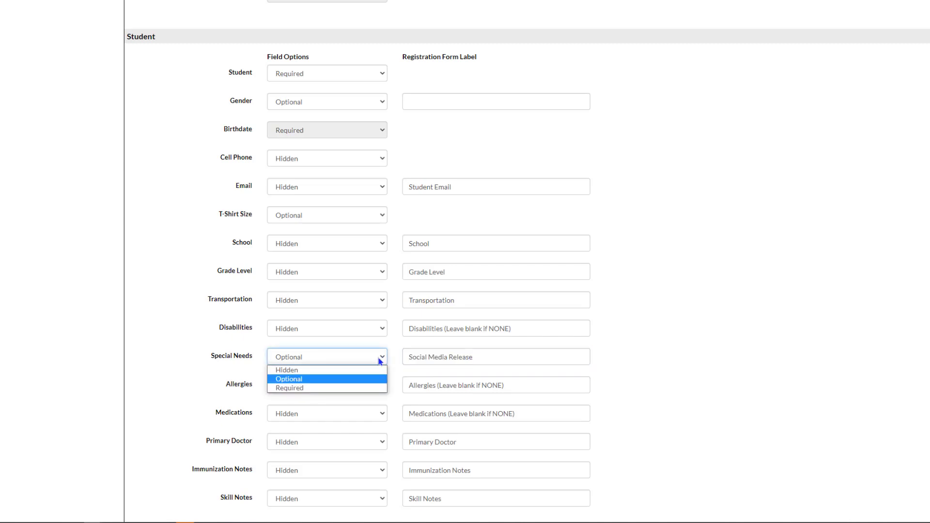
left_click(380, 361)
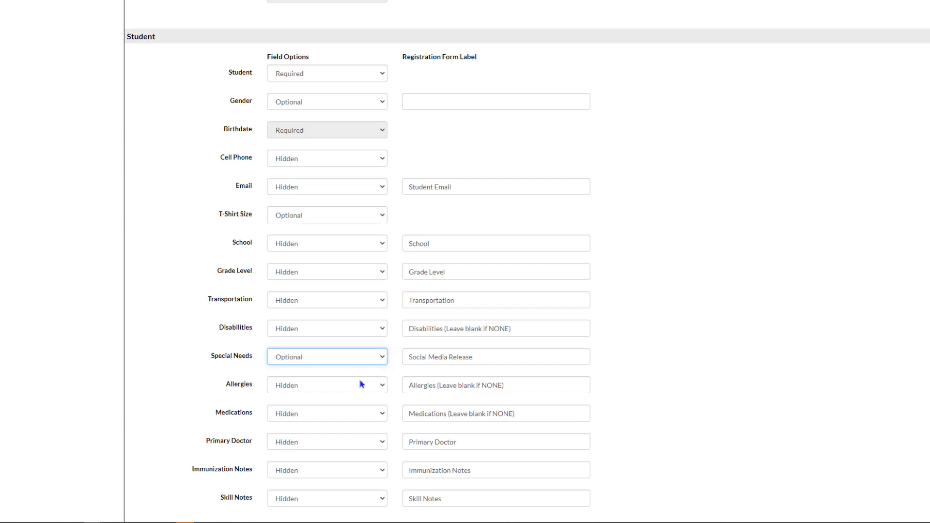
left_click(406, 386)
left_click(406, 386)
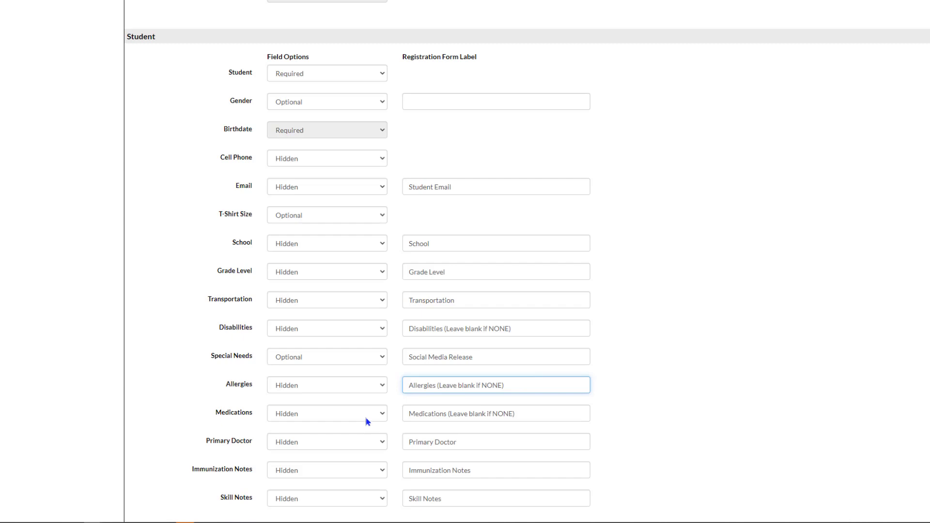
Step: Set Student field 4 (Should student wear mask?) to Hidden and save the registration form field settings
scroll(171, 386, "down", 3)
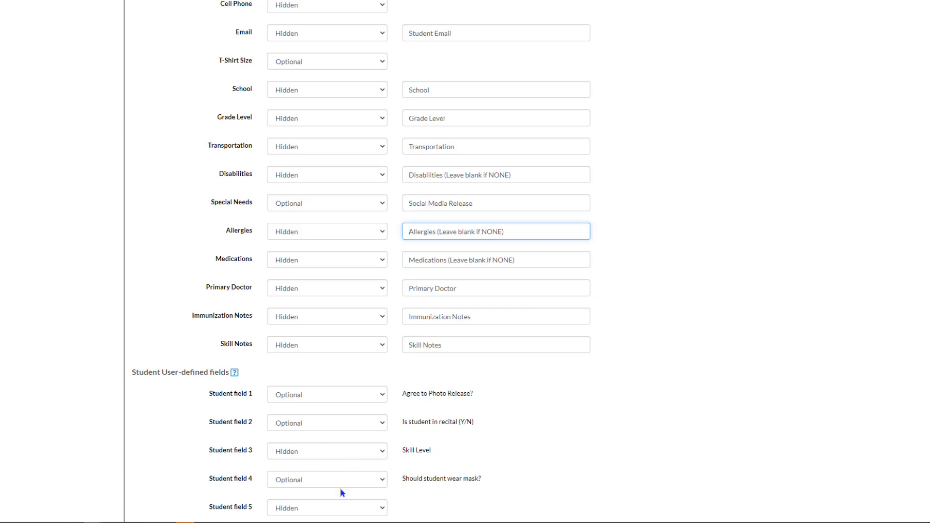
left_click(323, 482)
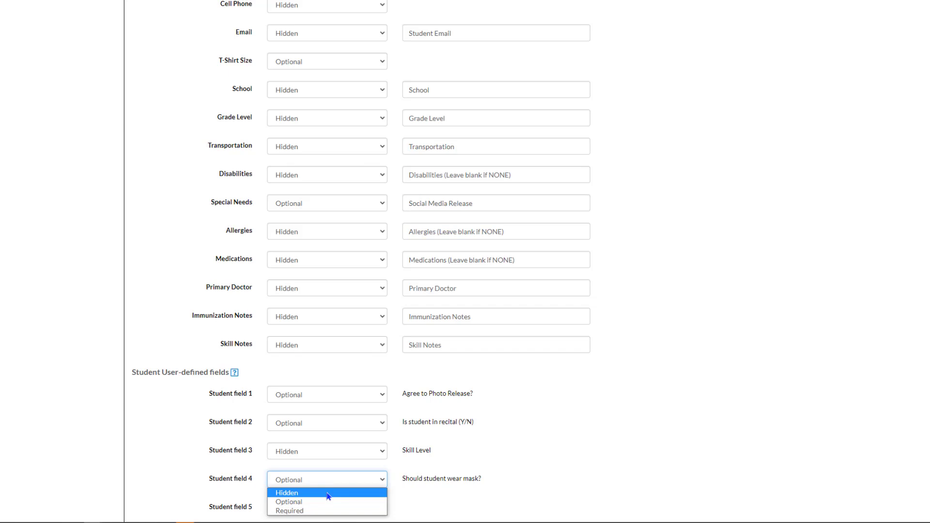
left_click(329, 494)
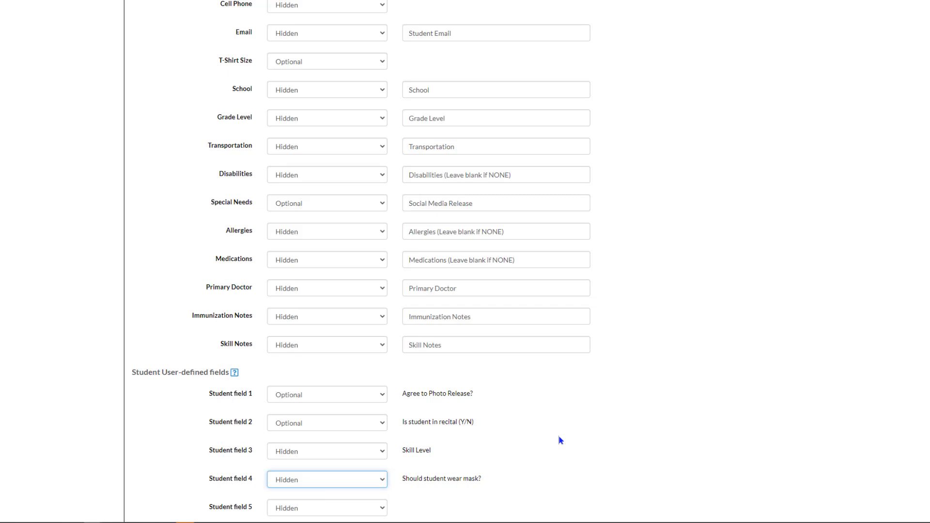
scroll(659, 385, "up", 10)
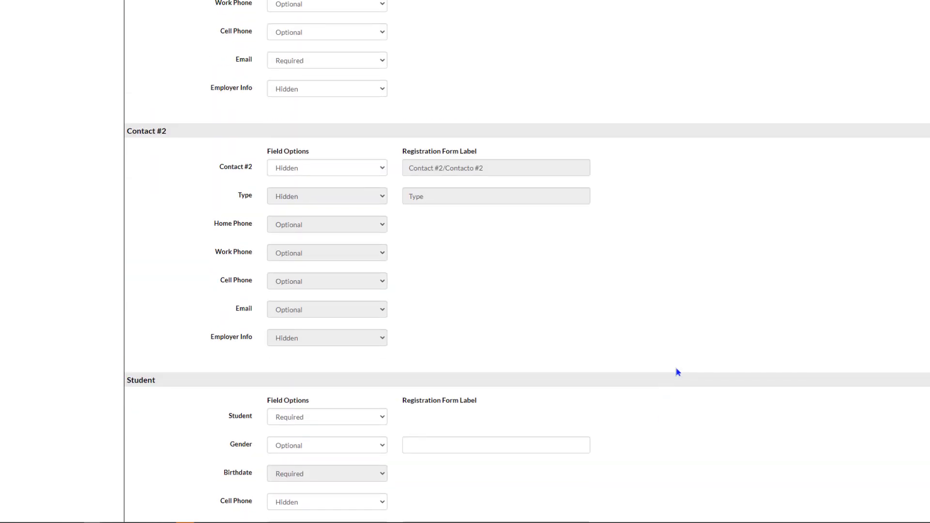
scroll(673, 368, "down", 7)
scroll(665, 359, "down", 3)
scroll(663, 359, "up", 20)
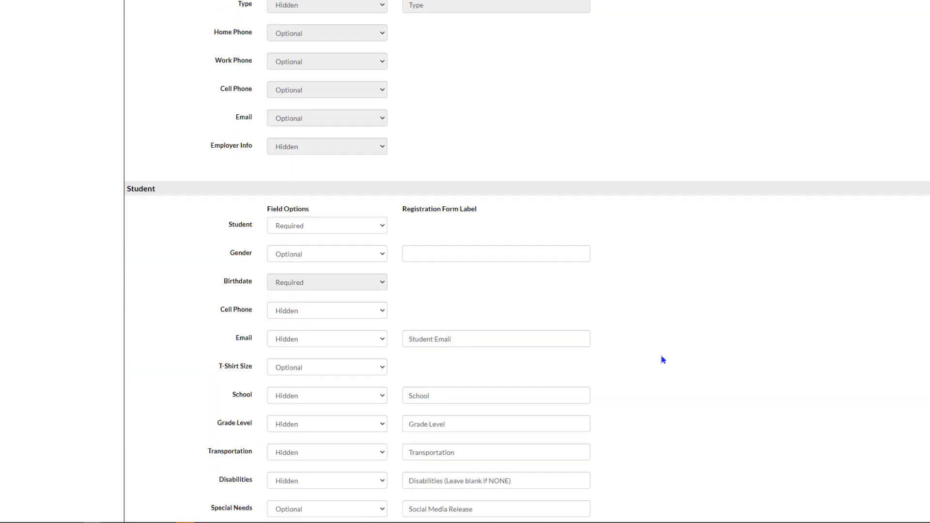
scroll(661, 361, "up", 1)
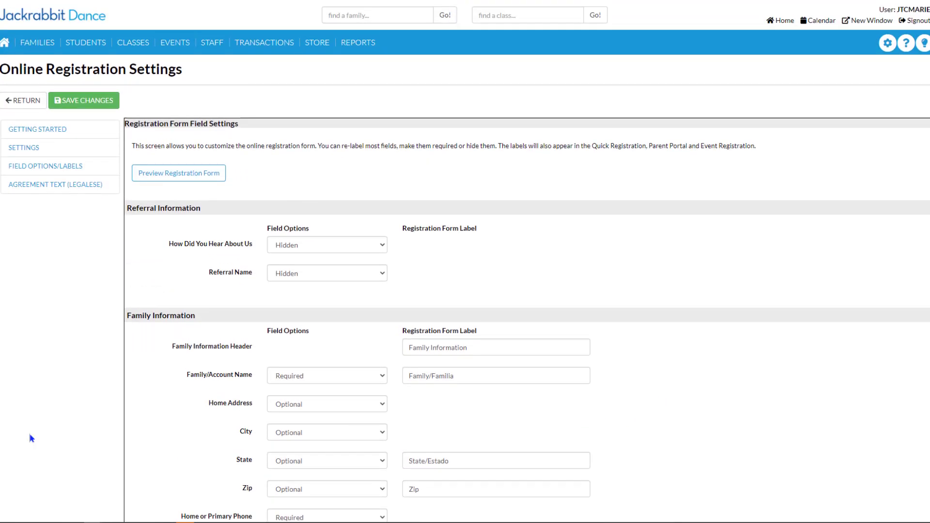
left_click(85, 103)
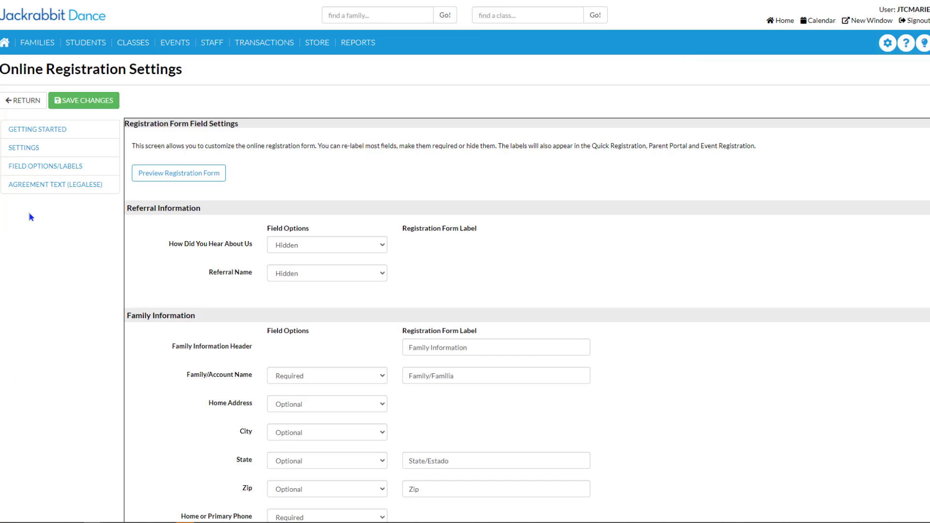
Step: Open the Agreement Text (Legalese) settings, examine the Covid/Health Agreement clause and save the page
left_click(24, 189)
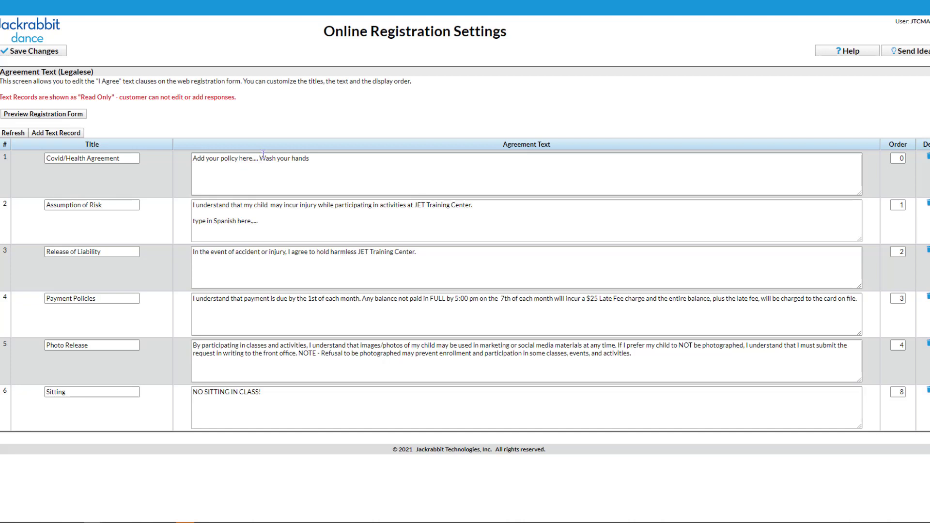
left_click_drag(258, 159, 188, 173)
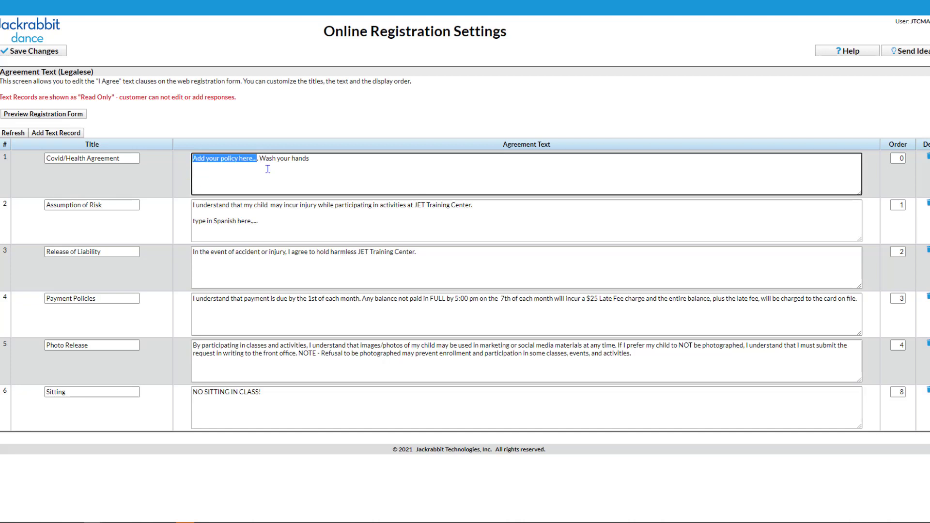
left_click(263, 183)
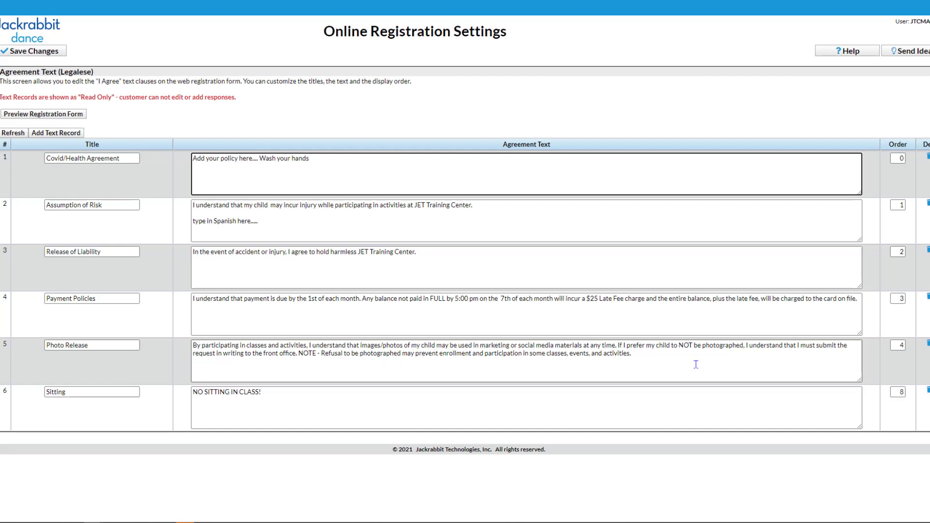
left_click(24, 59)
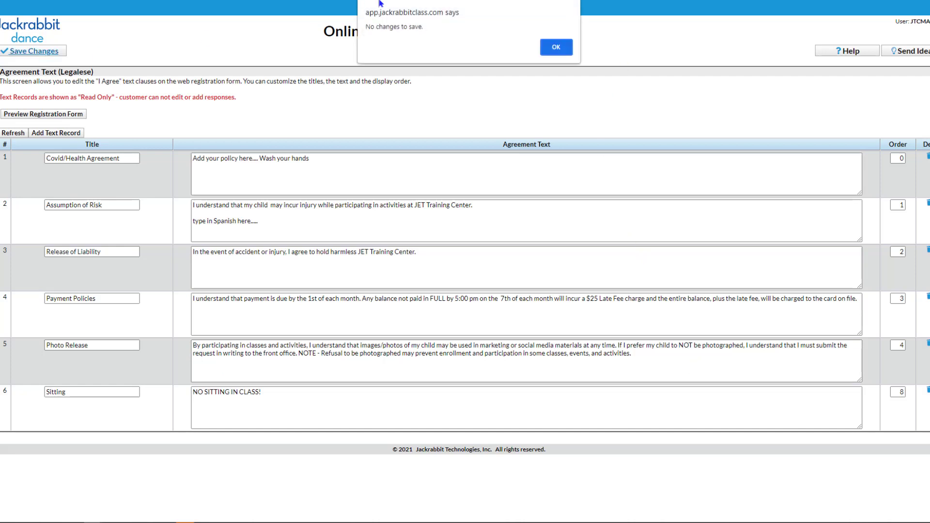
left_click(557, 49)
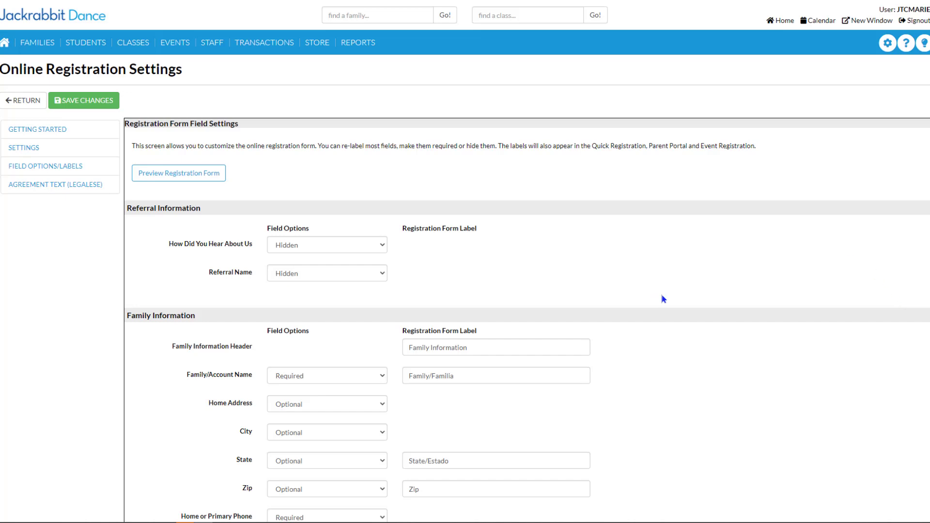
Step: Open the 2021 Fall Advance Cheer class from the list of all classes
left_click(137, 44)
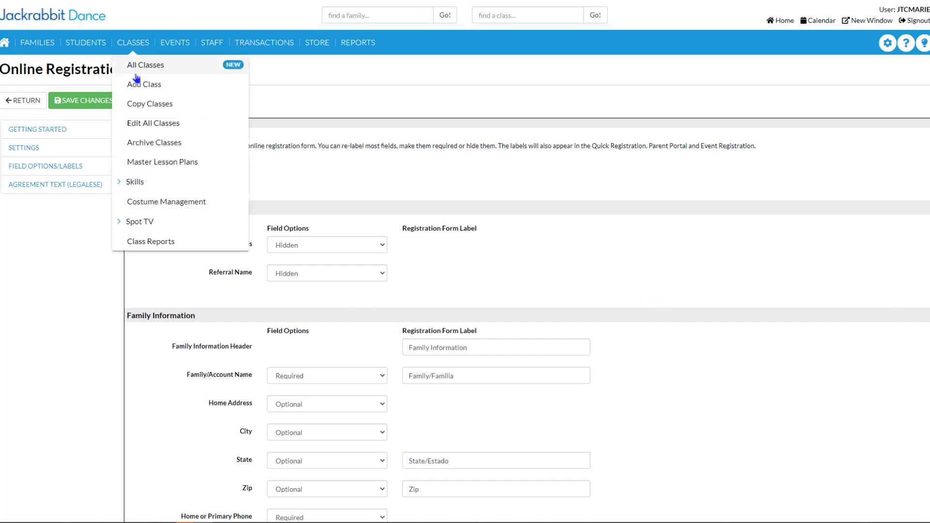
left_click(150, 64)
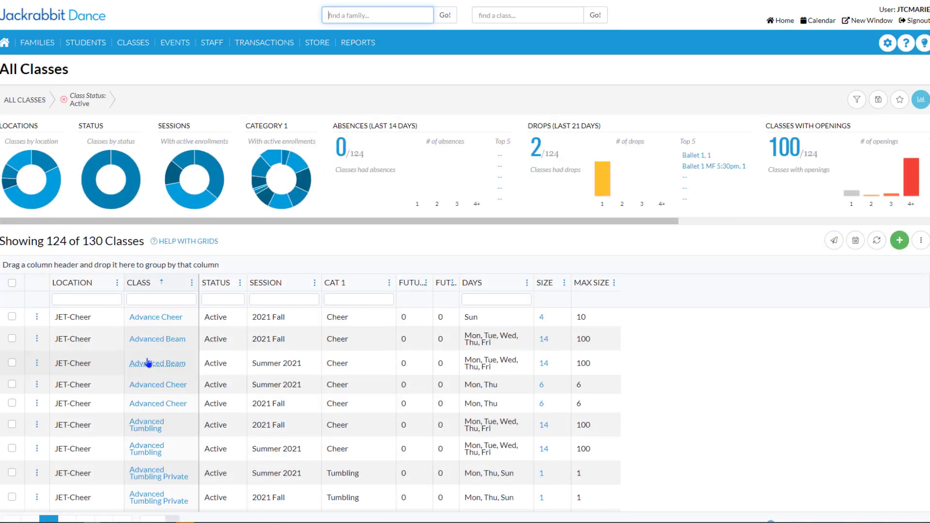
left_click(155, 318)
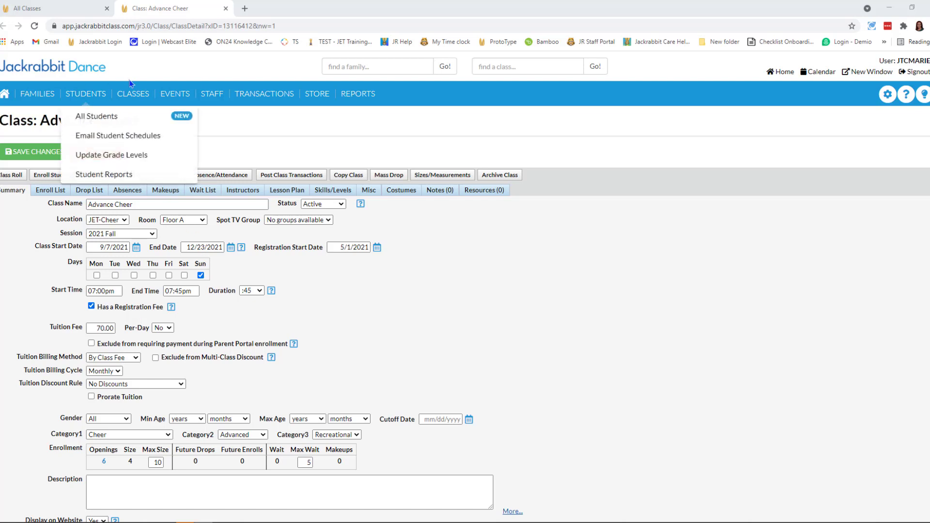
Step: Save the pending changes to the Advance Cheer class and open the Edit All Classes search page
mouse_move(133, 99)
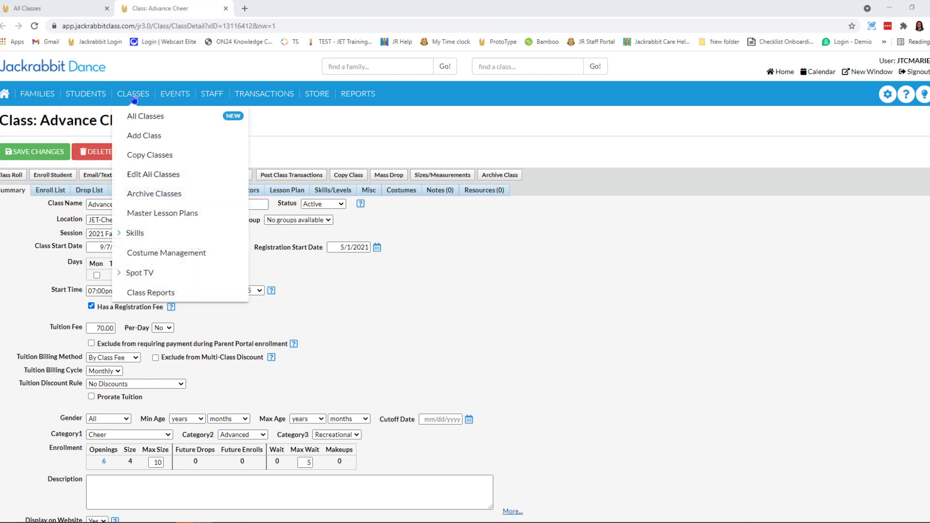
left_click(142, 178)
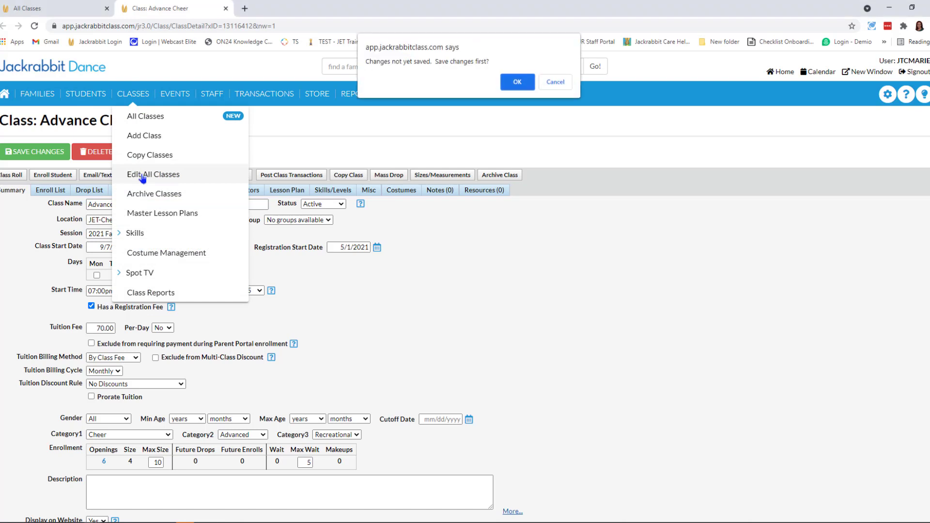
left_click(509, 81)
mouse_move(141, 95)
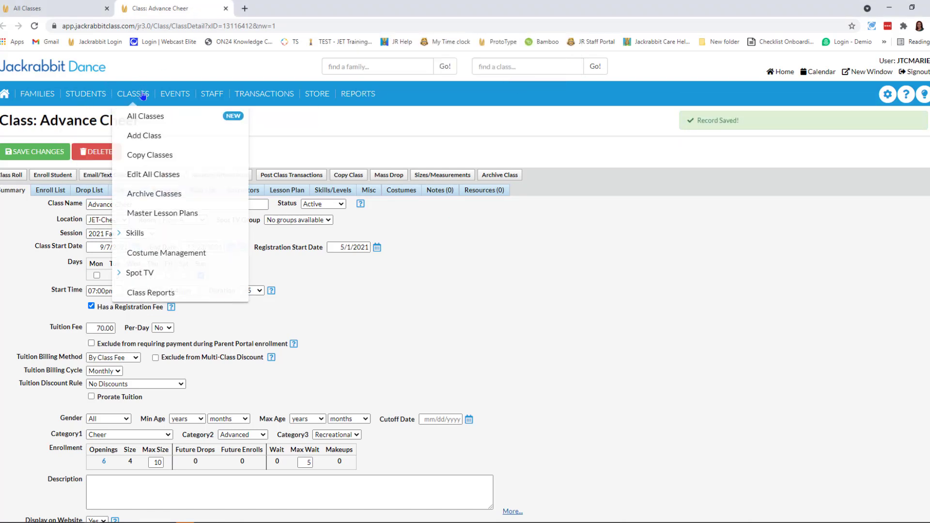
left_click(151, 175)
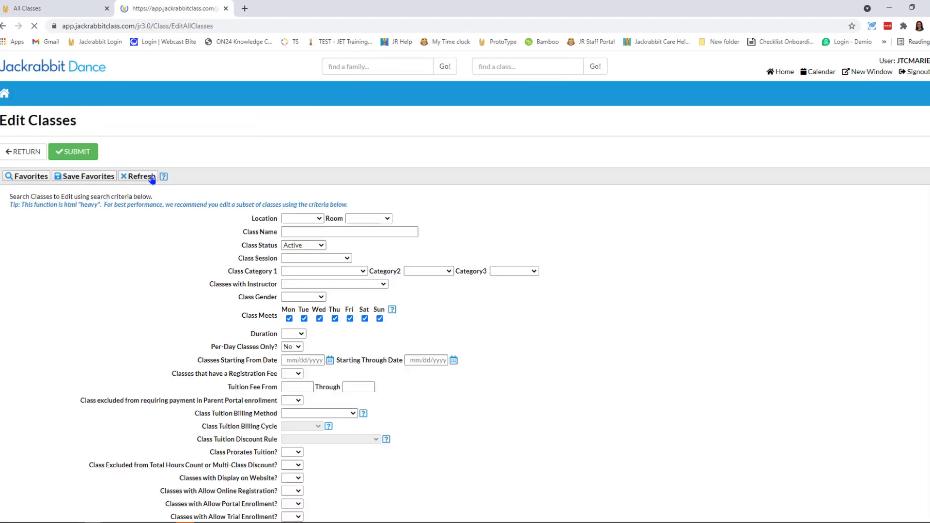
Step: Search for the active classes in the Summer 2021 session for bulk editing
left_click(308, 258)
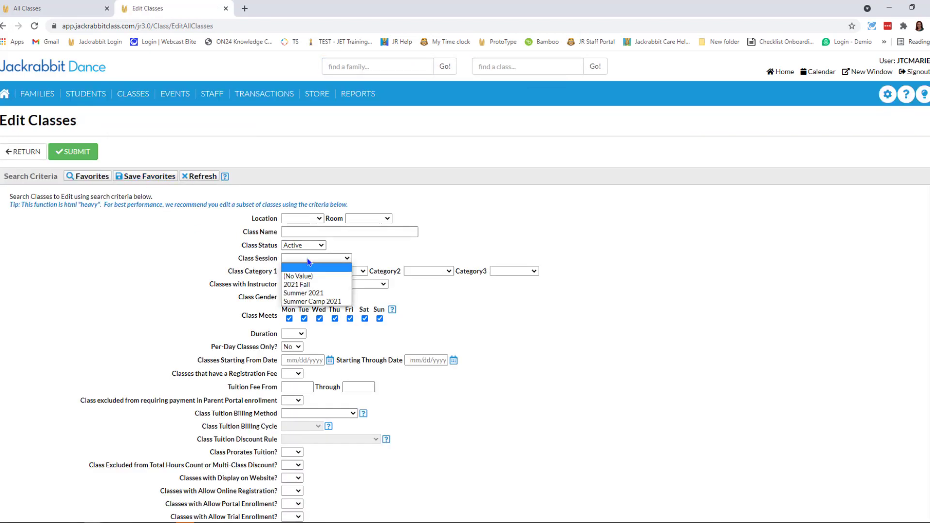
left_click(303, 293)
left_click(72, 152)
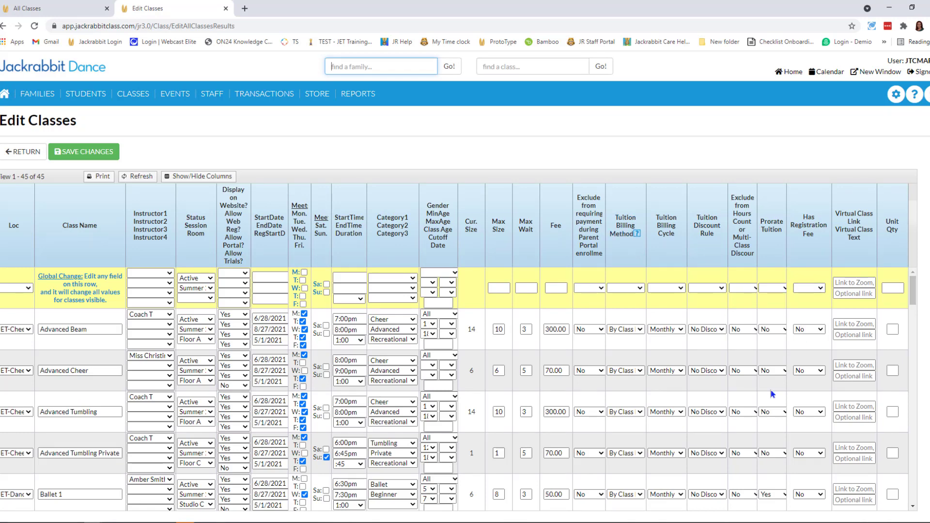
Step: Globally set Has Registration Fee to Yes for all listed Summer 2021 classes and save the changes
left_click(809, 287)
left_click(805, 306)
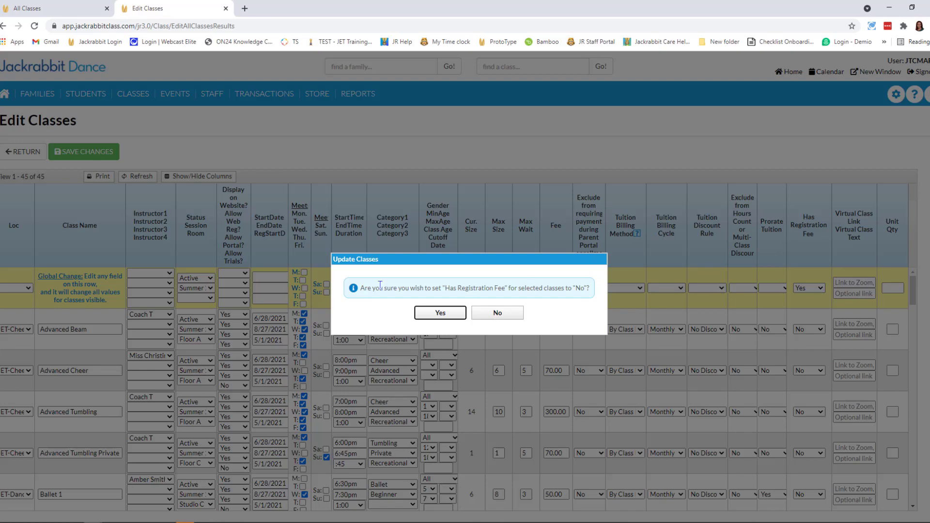
left_click(431, 314)
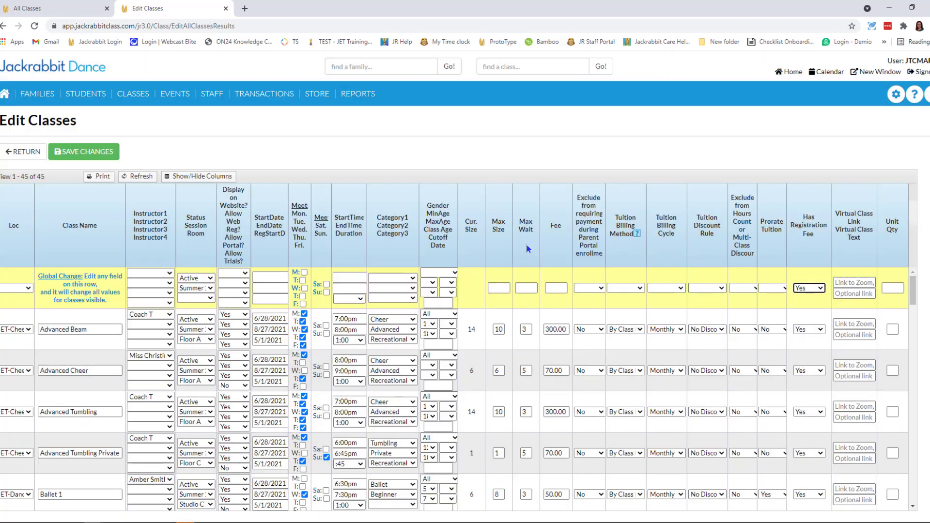
left_click(83, 152)
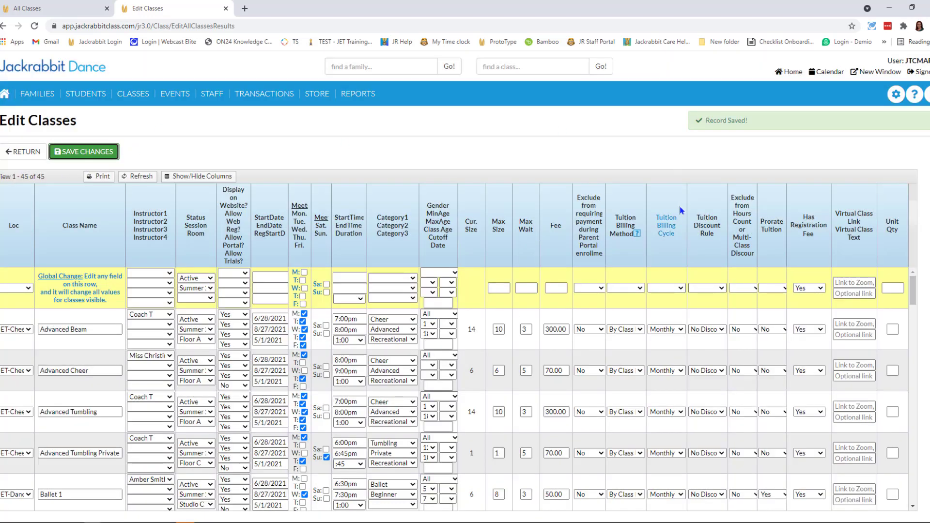
Step: Globally set Has Registration Fee to No for all listed Summer 2021 classes and save the changes
left_click(809, 288)
left_click(800, 315)
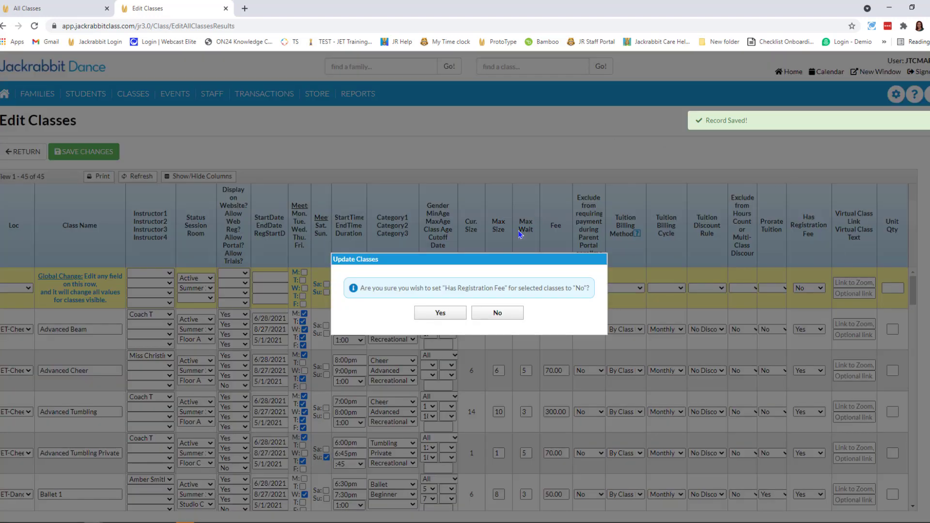
left_click(458, 314)
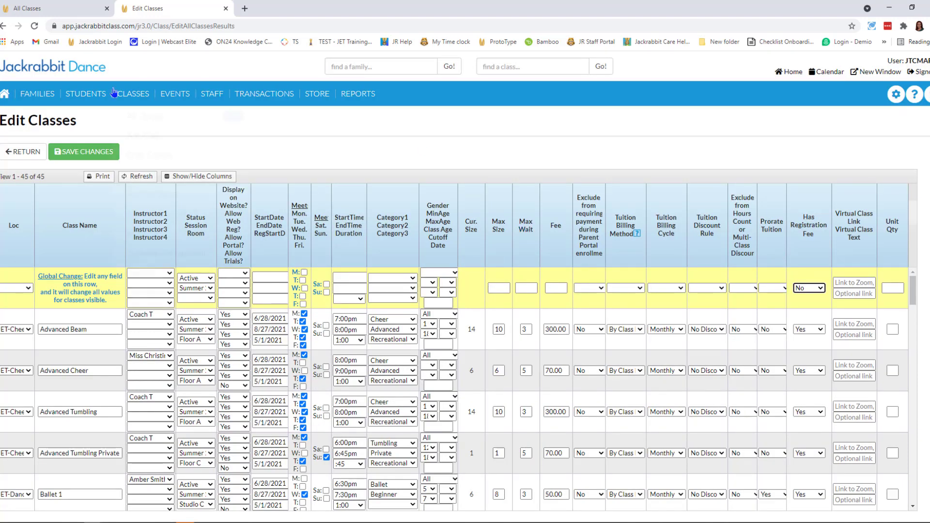
left_click(69, 152)
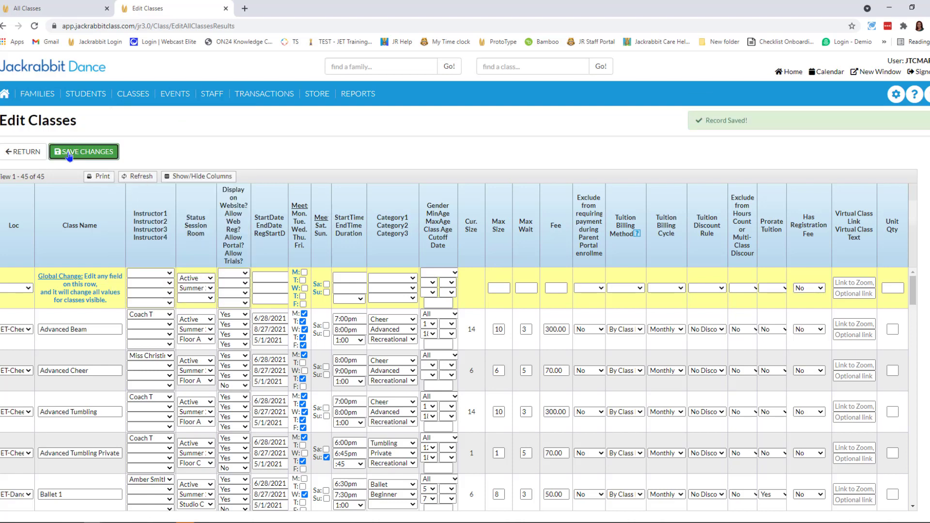